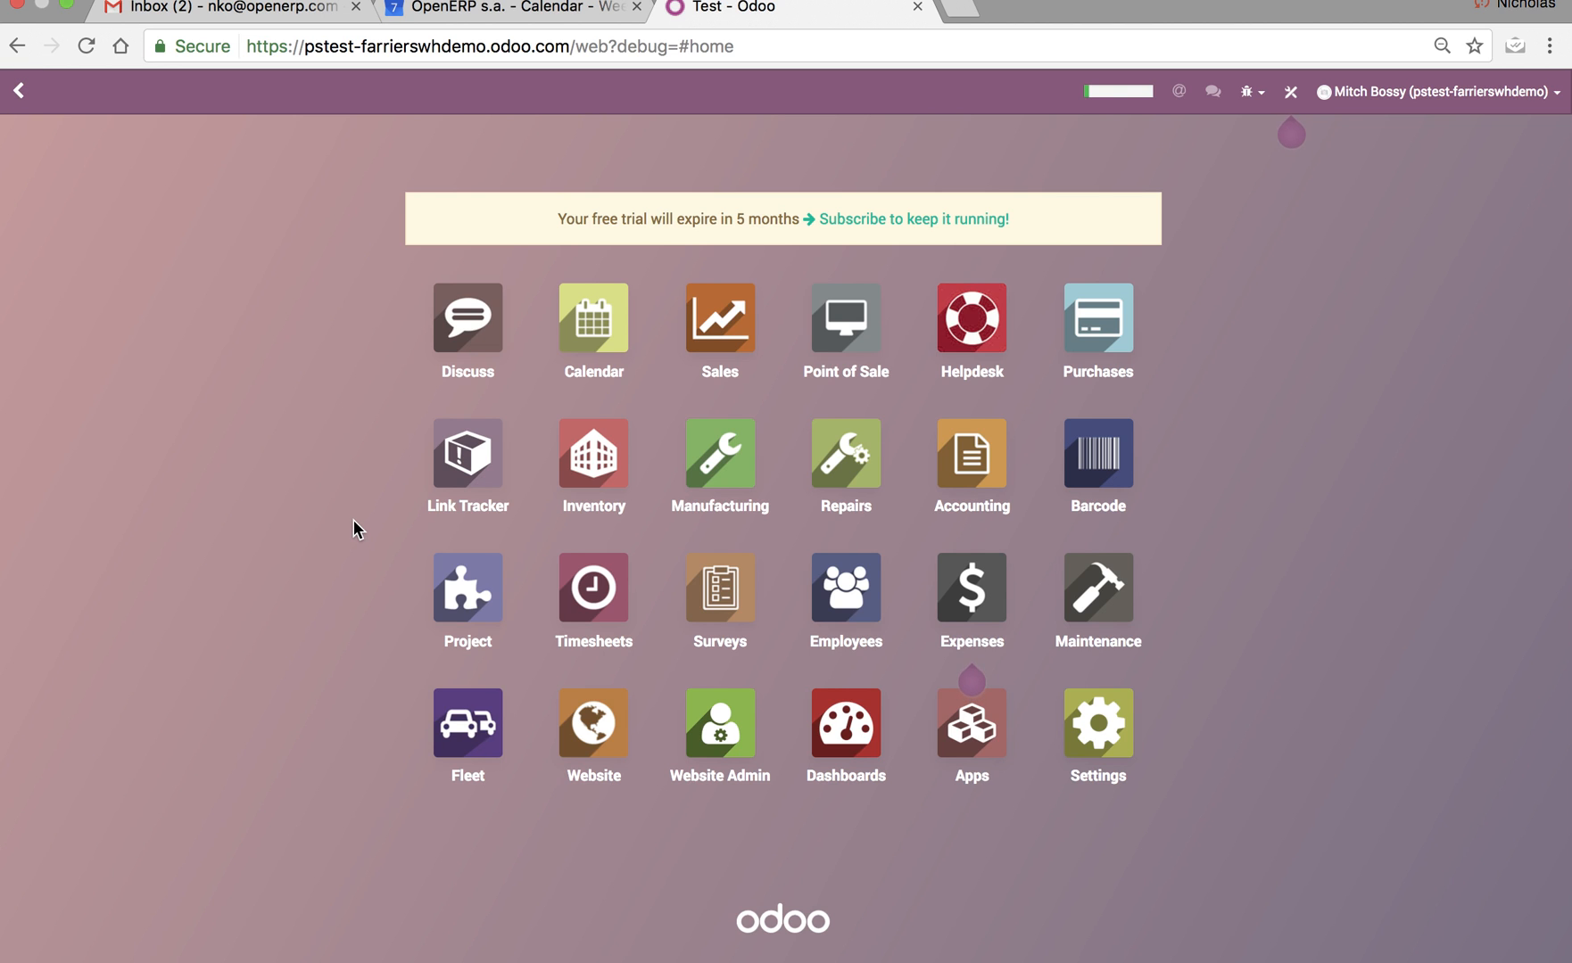
Open the AT&T customer record from the Sales app's customer list.
click(742, 356)
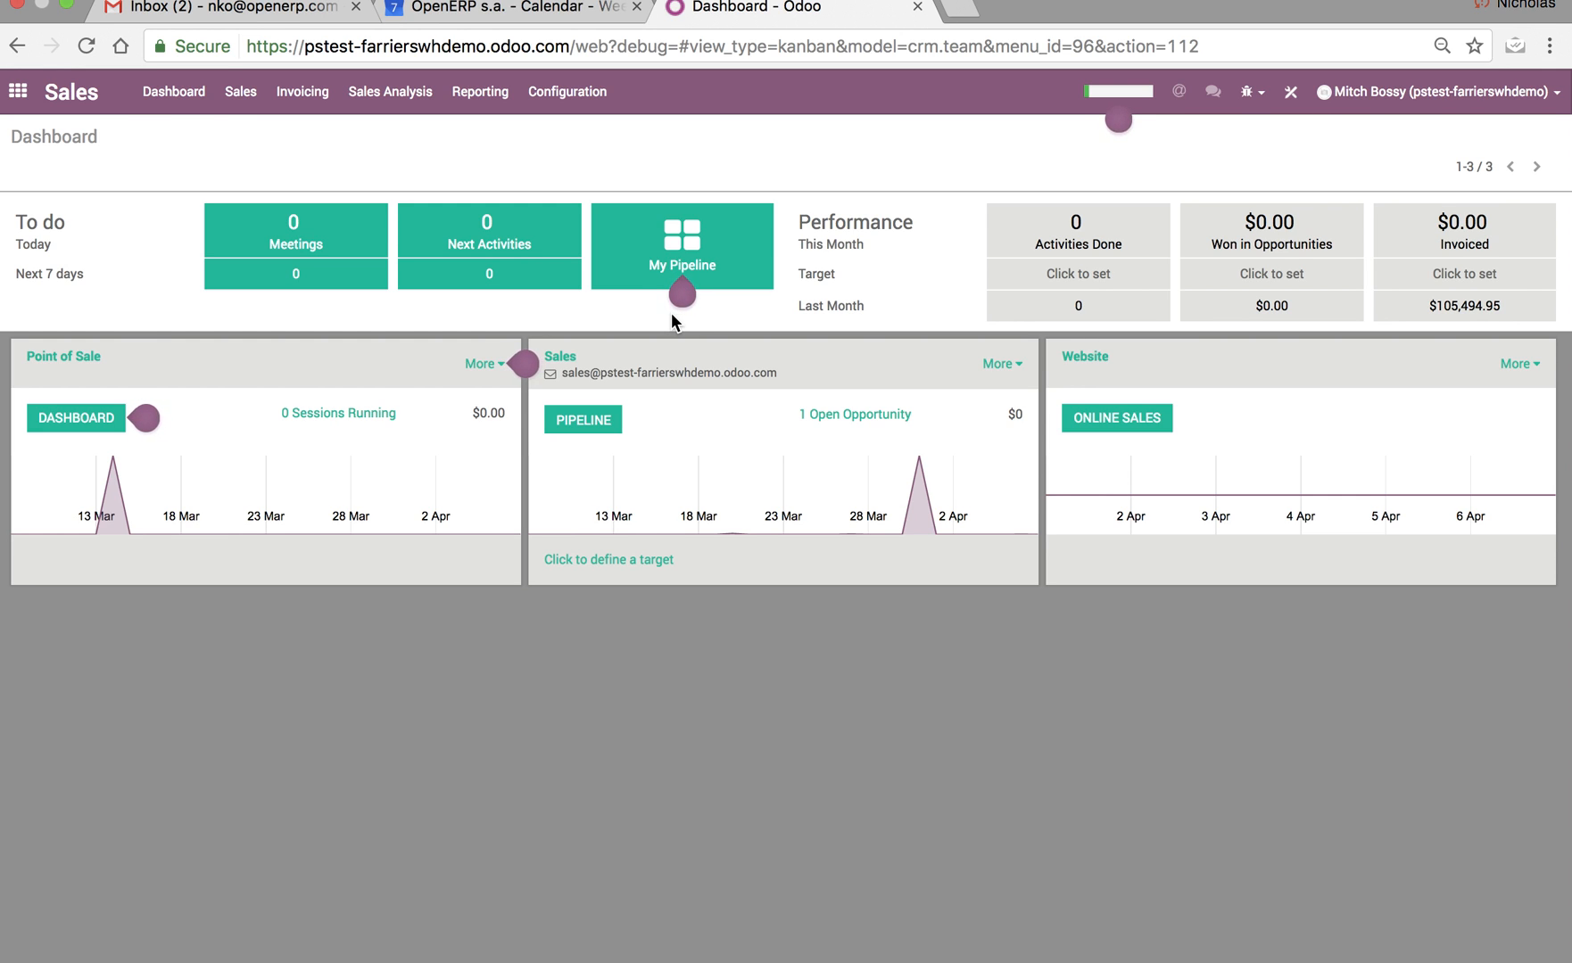
click(18, 93)
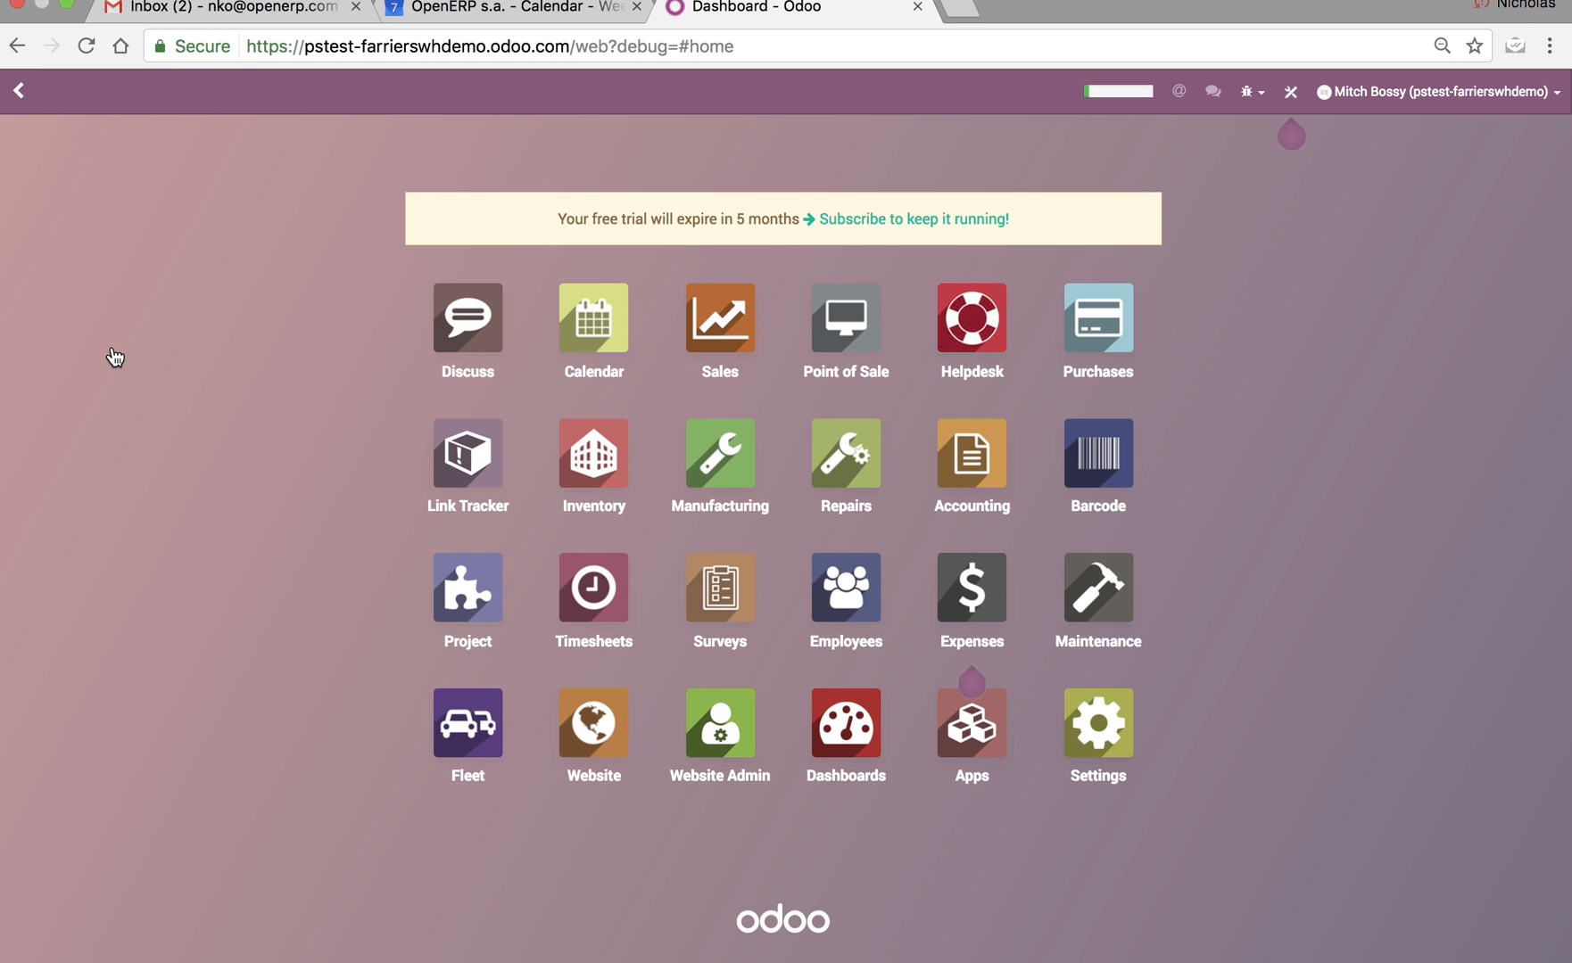
click(709, 329)
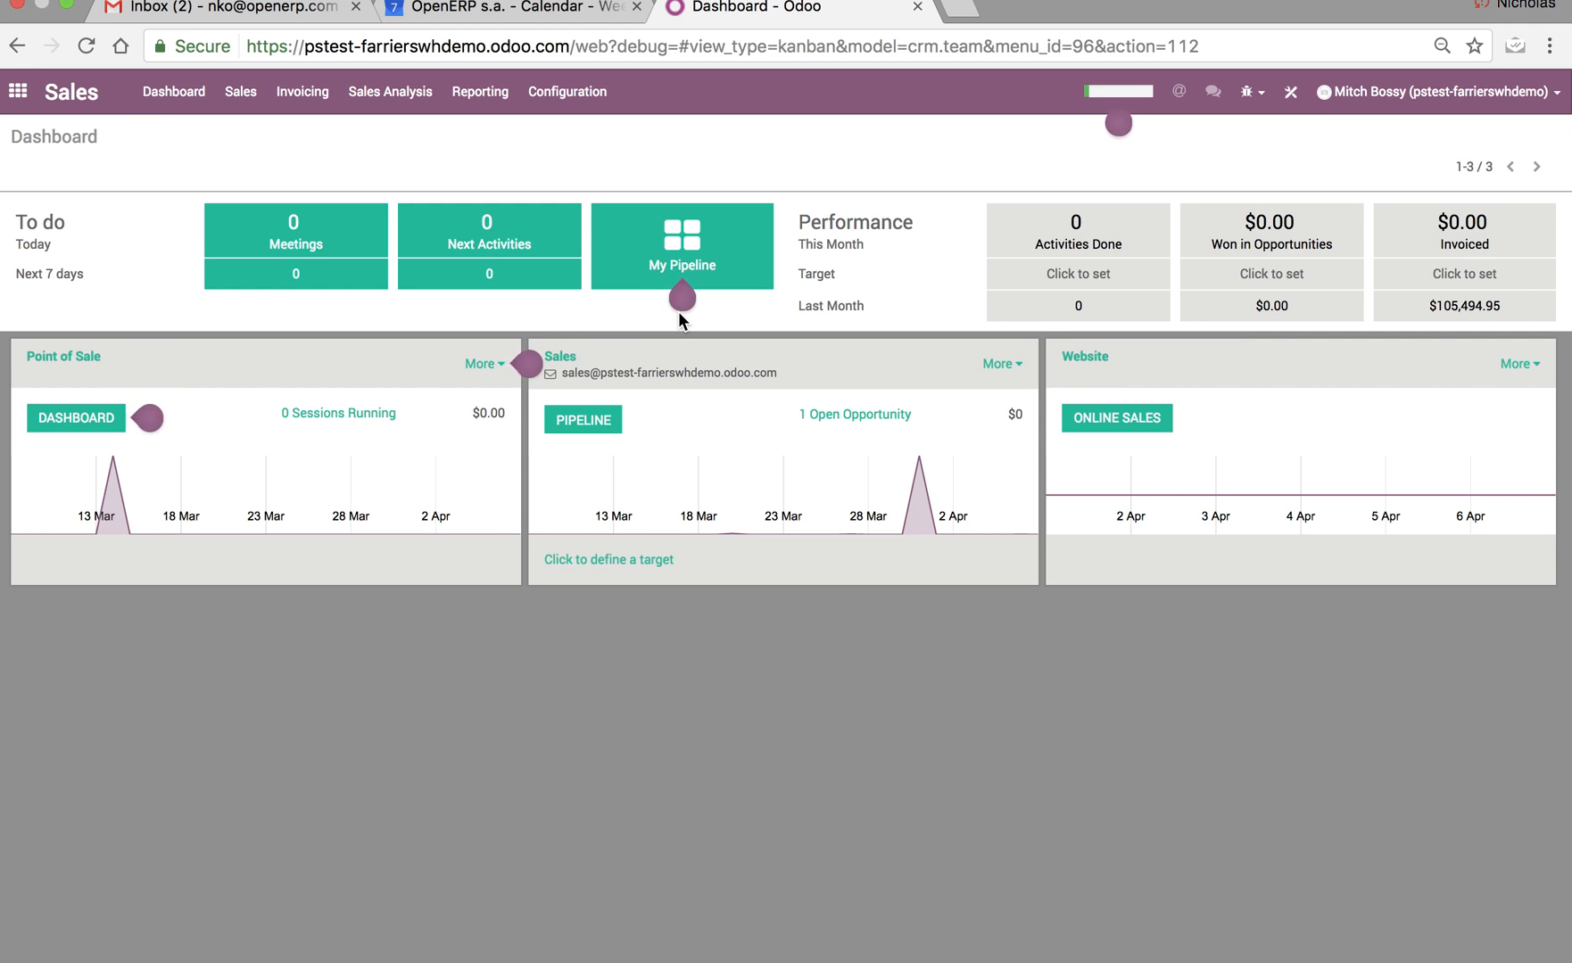
click(251, 97)
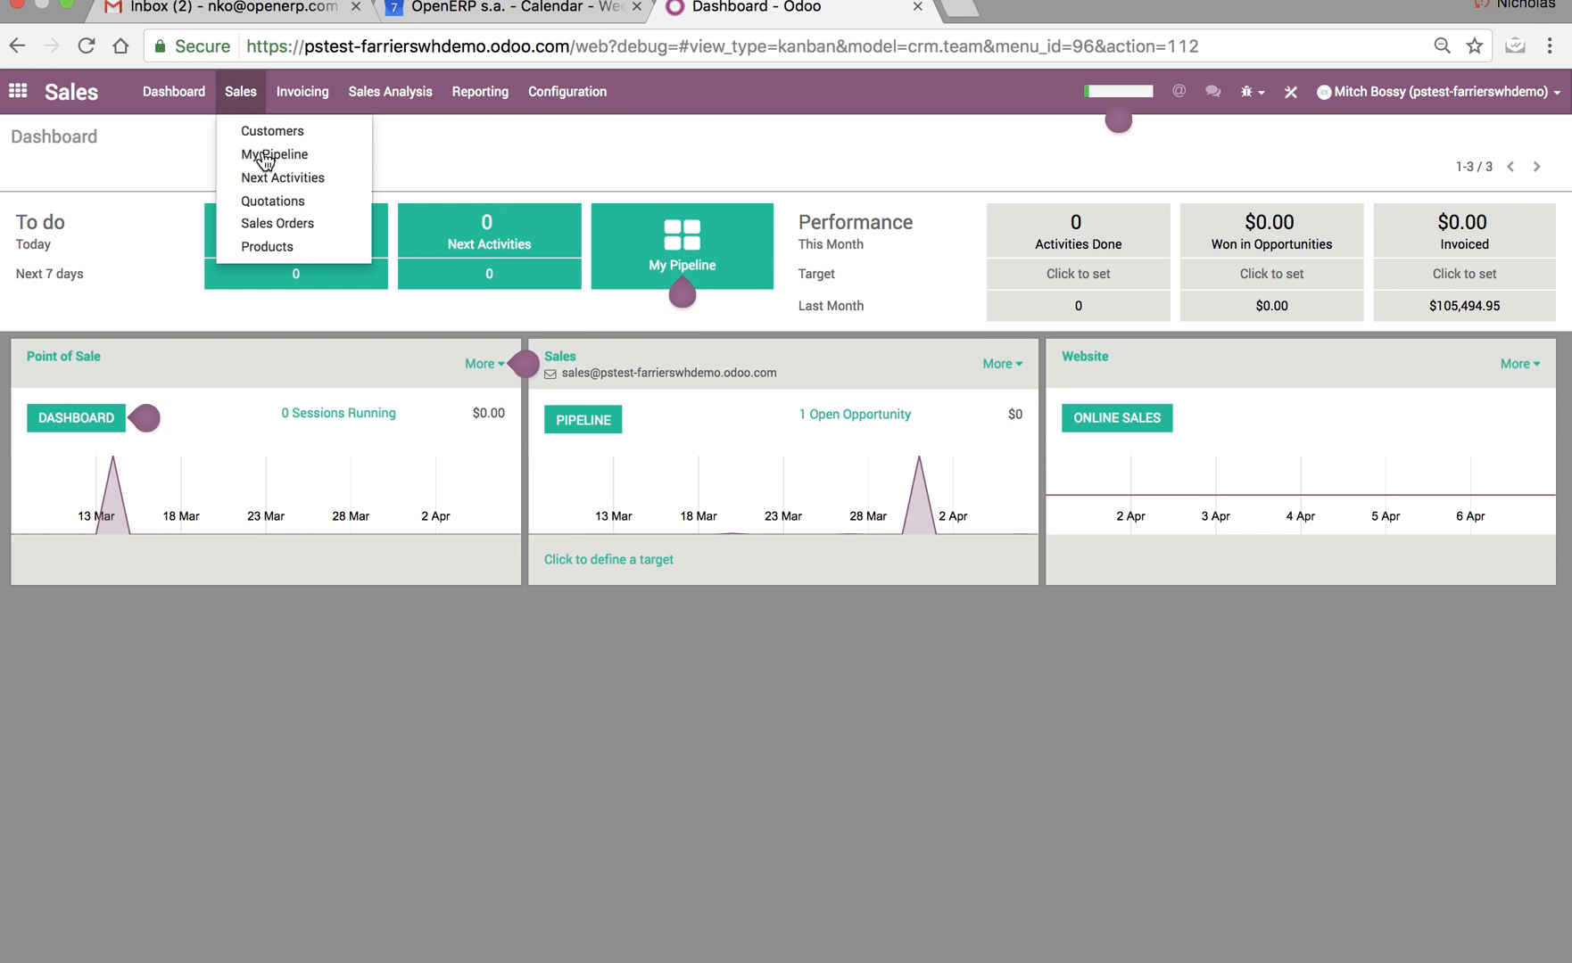
click(290, 133)
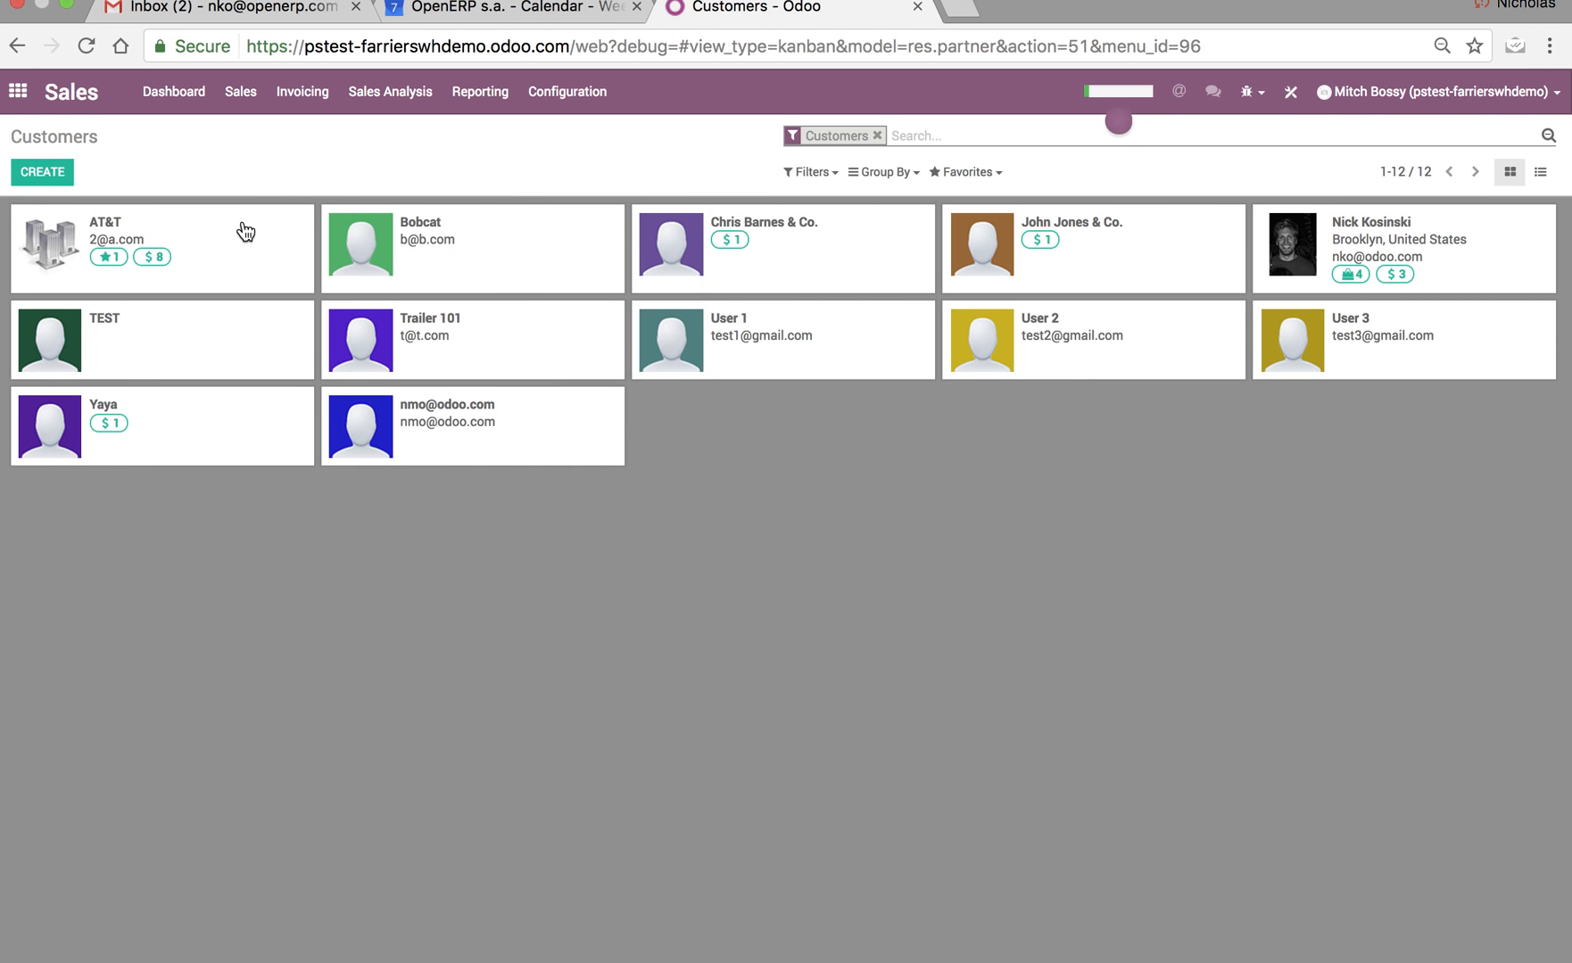
click(245, 232)
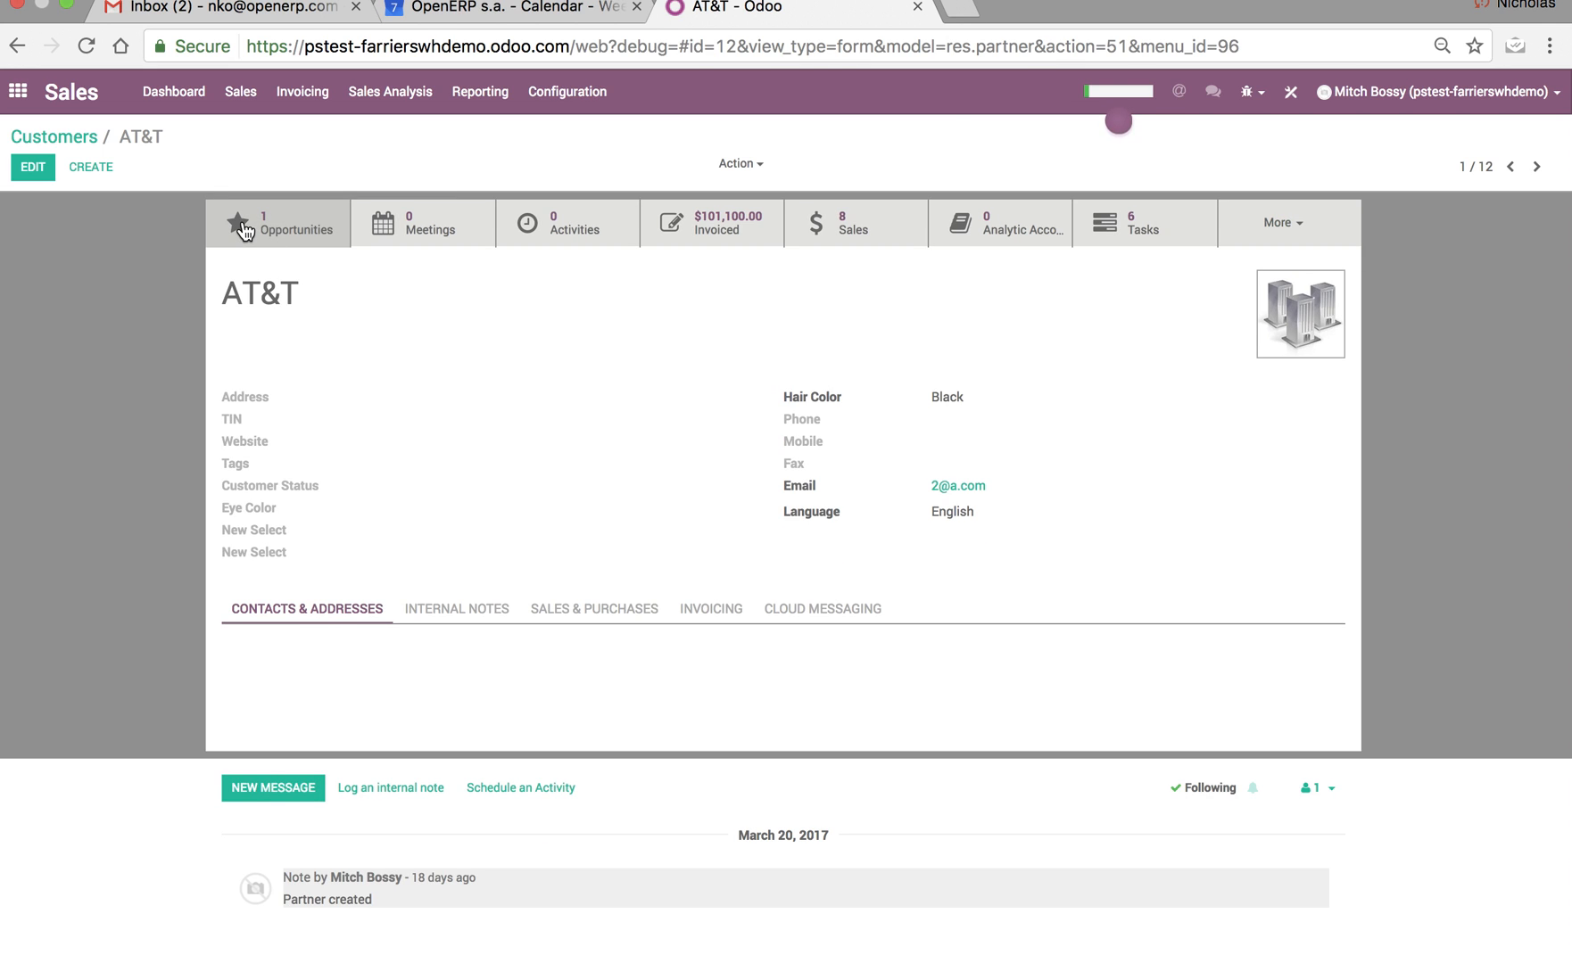
In Studio, add a Text field below Email on the AT&T customer form and label it Vehicle Type.
click(1291, 95)
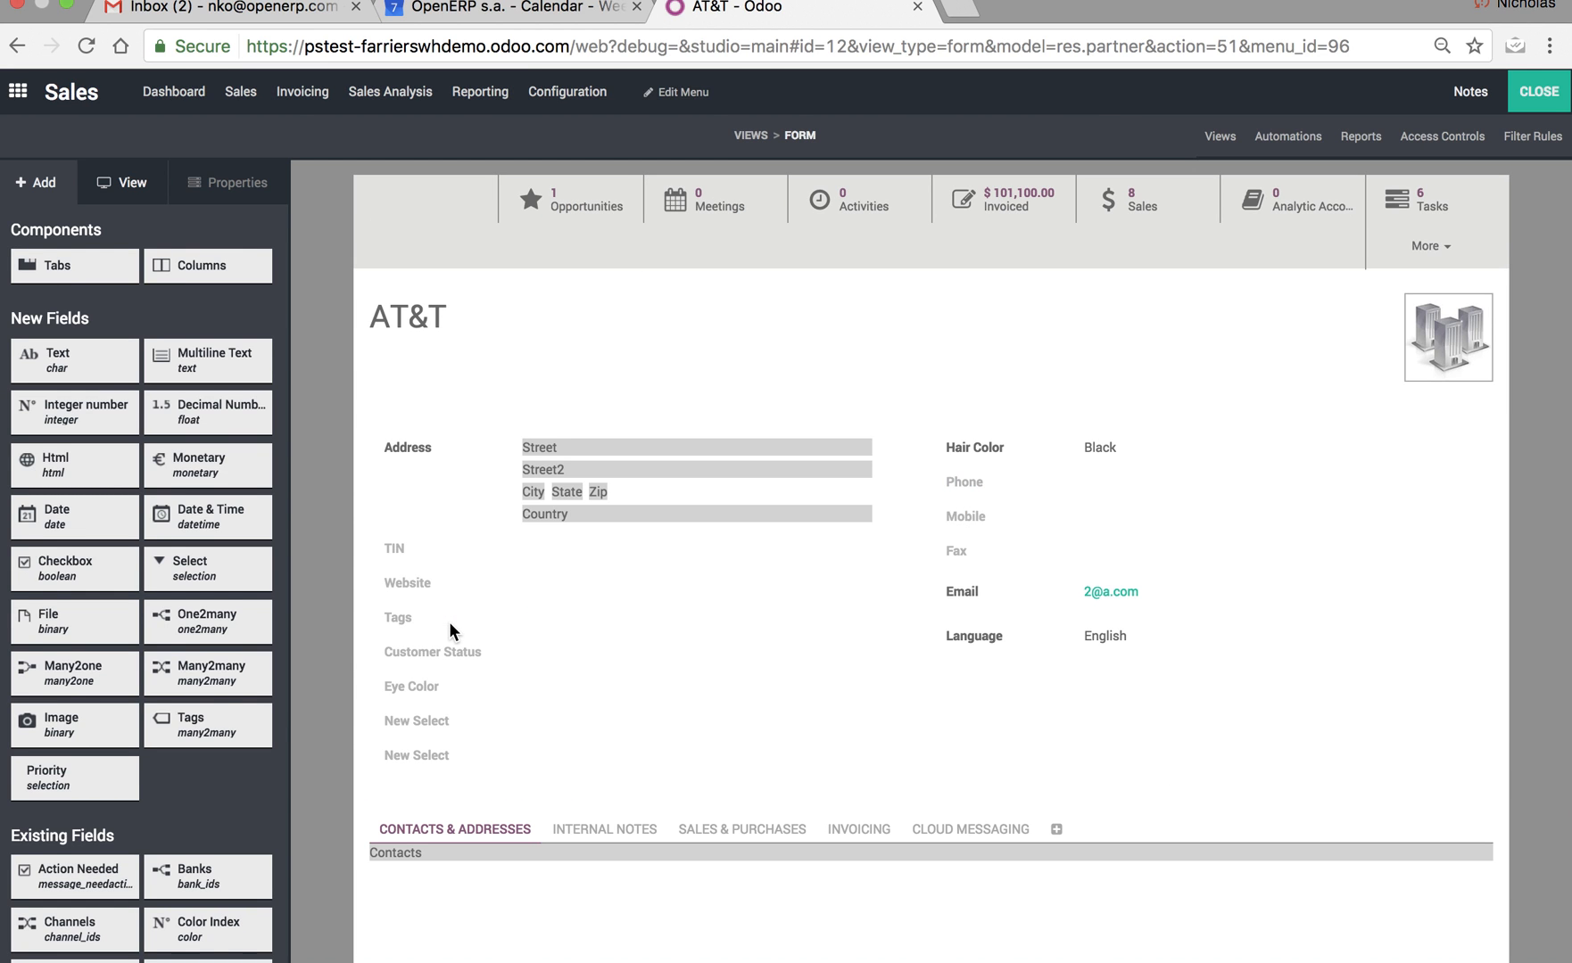
drag(89, 360, 1043, 652)
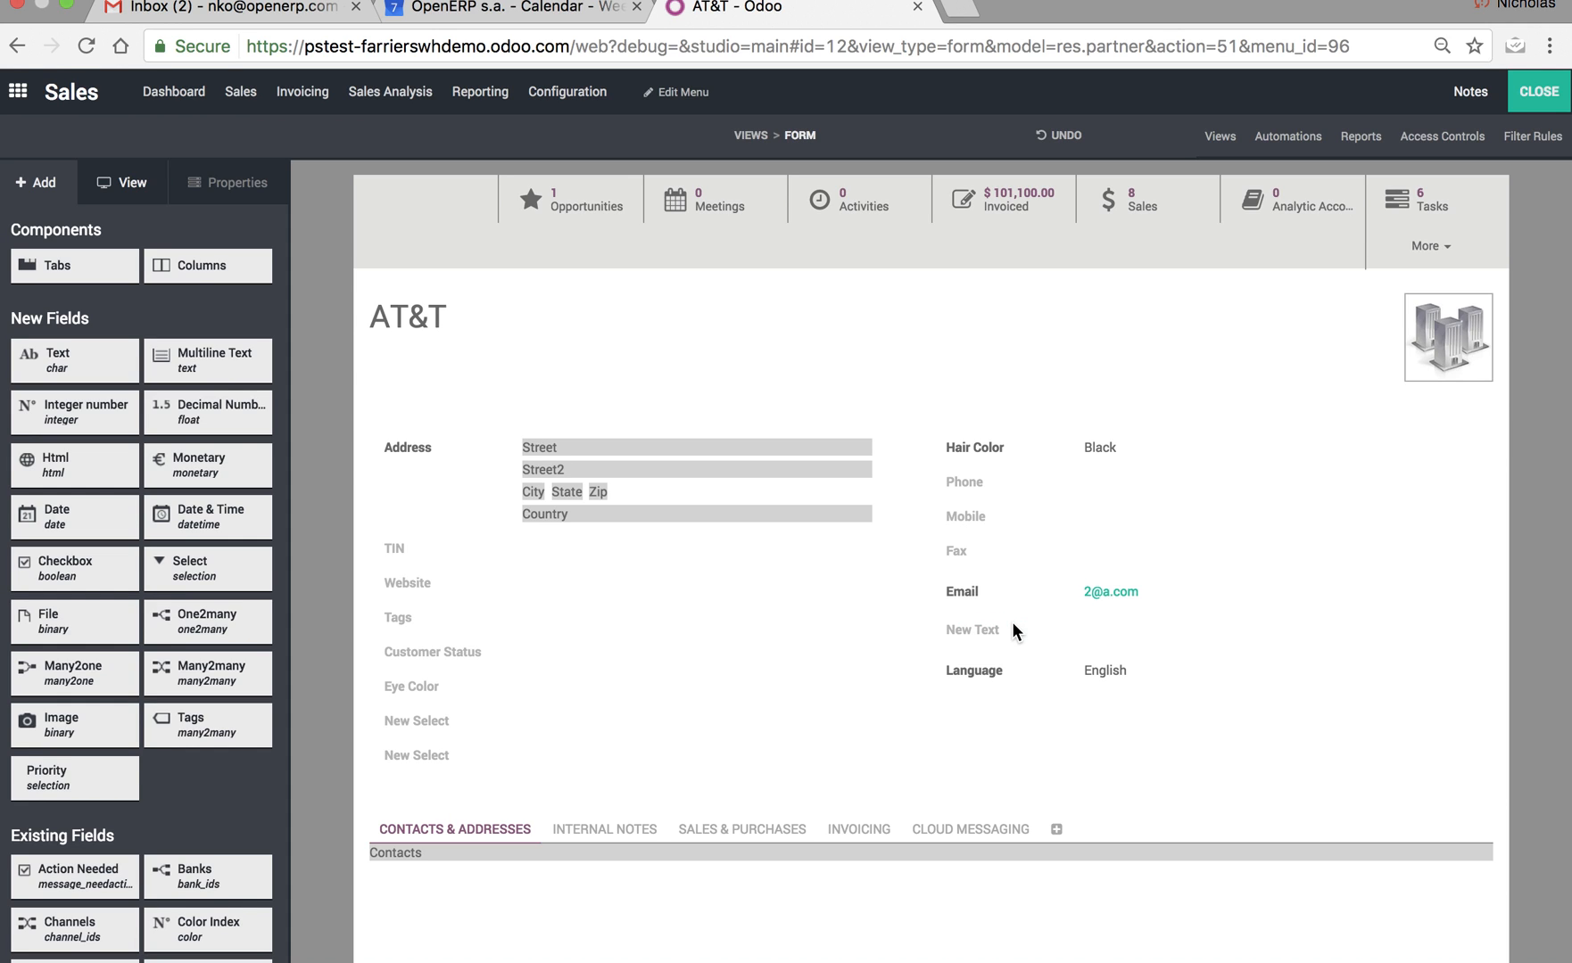
click(981, 629)
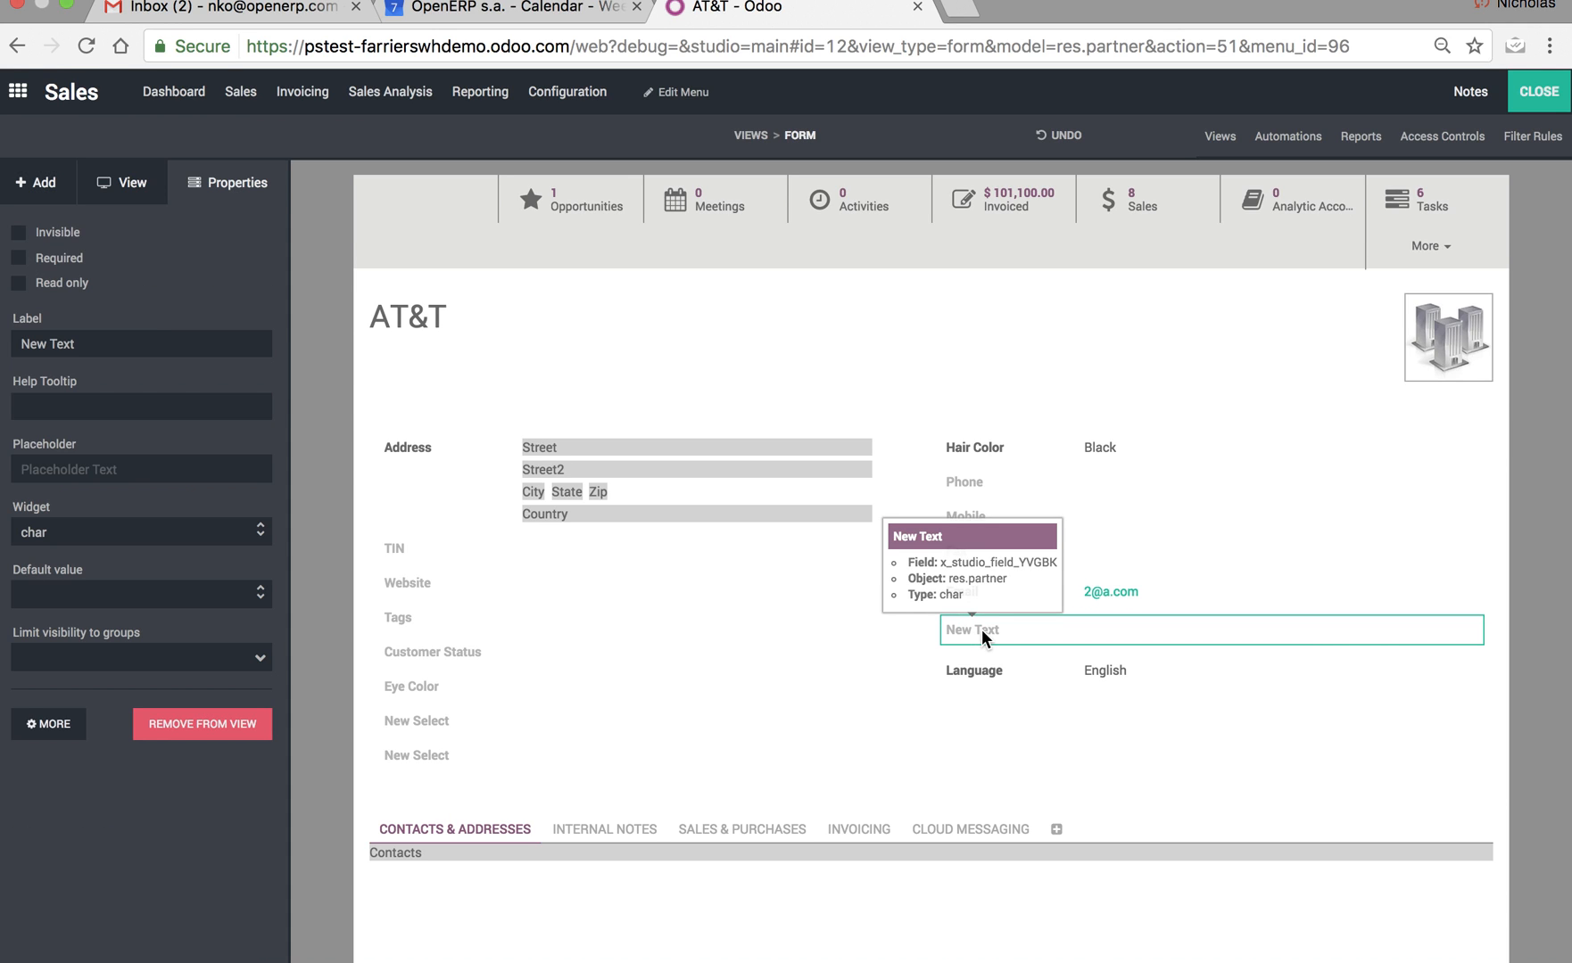
triple_click(138, 344)
text(Vehic)
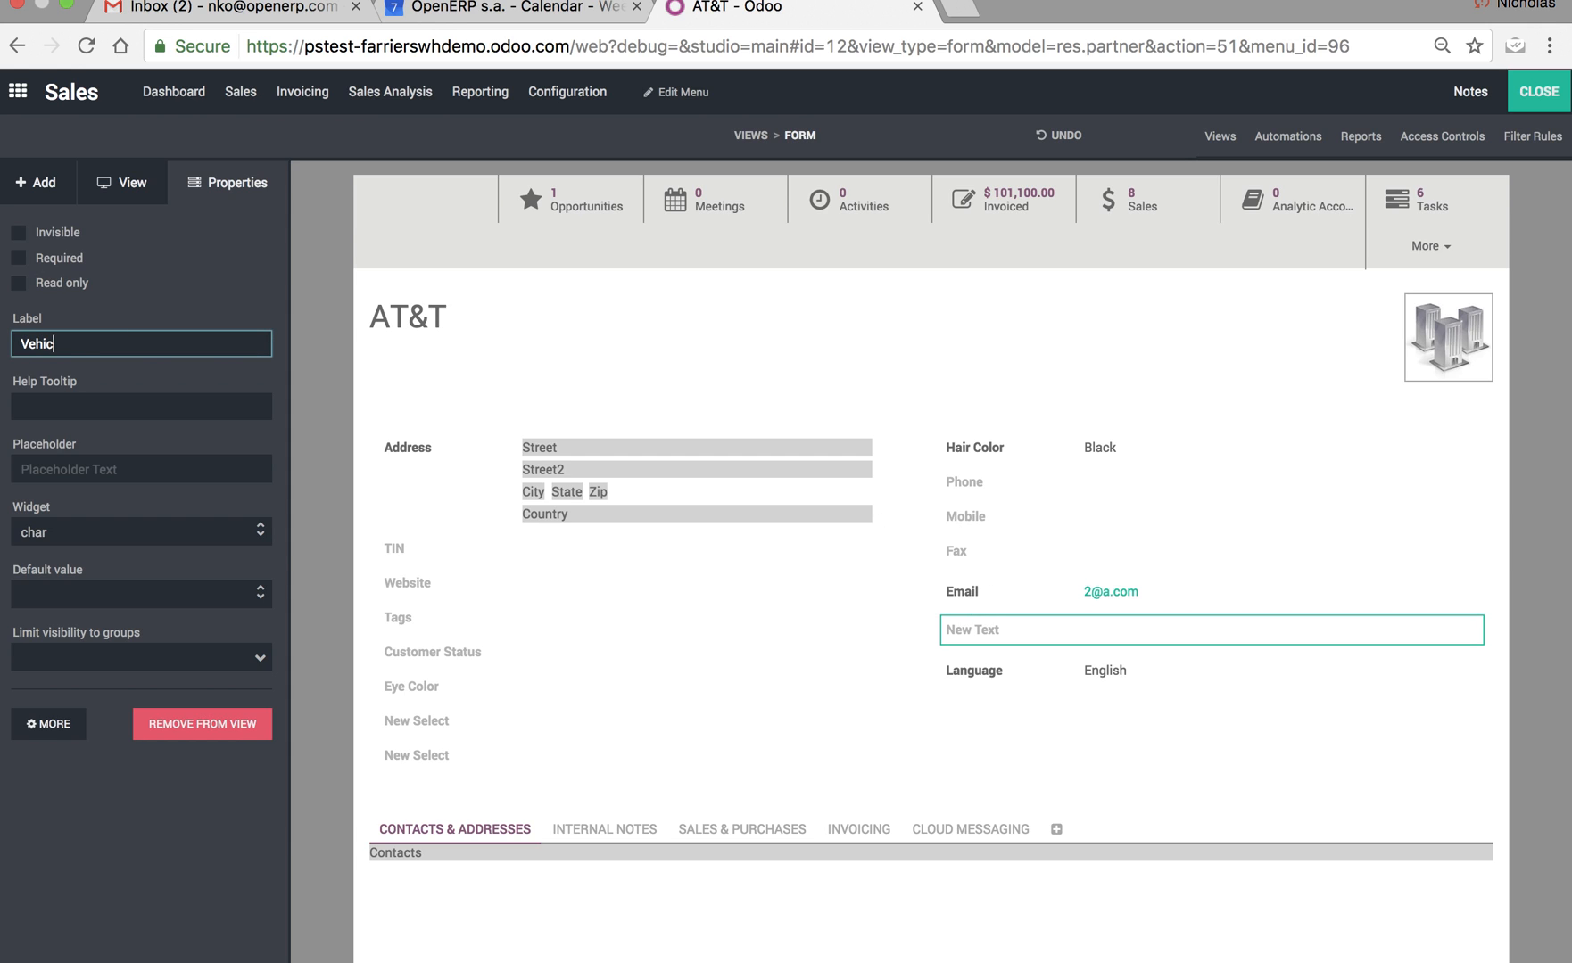
text(le Type)
click(152, 858)
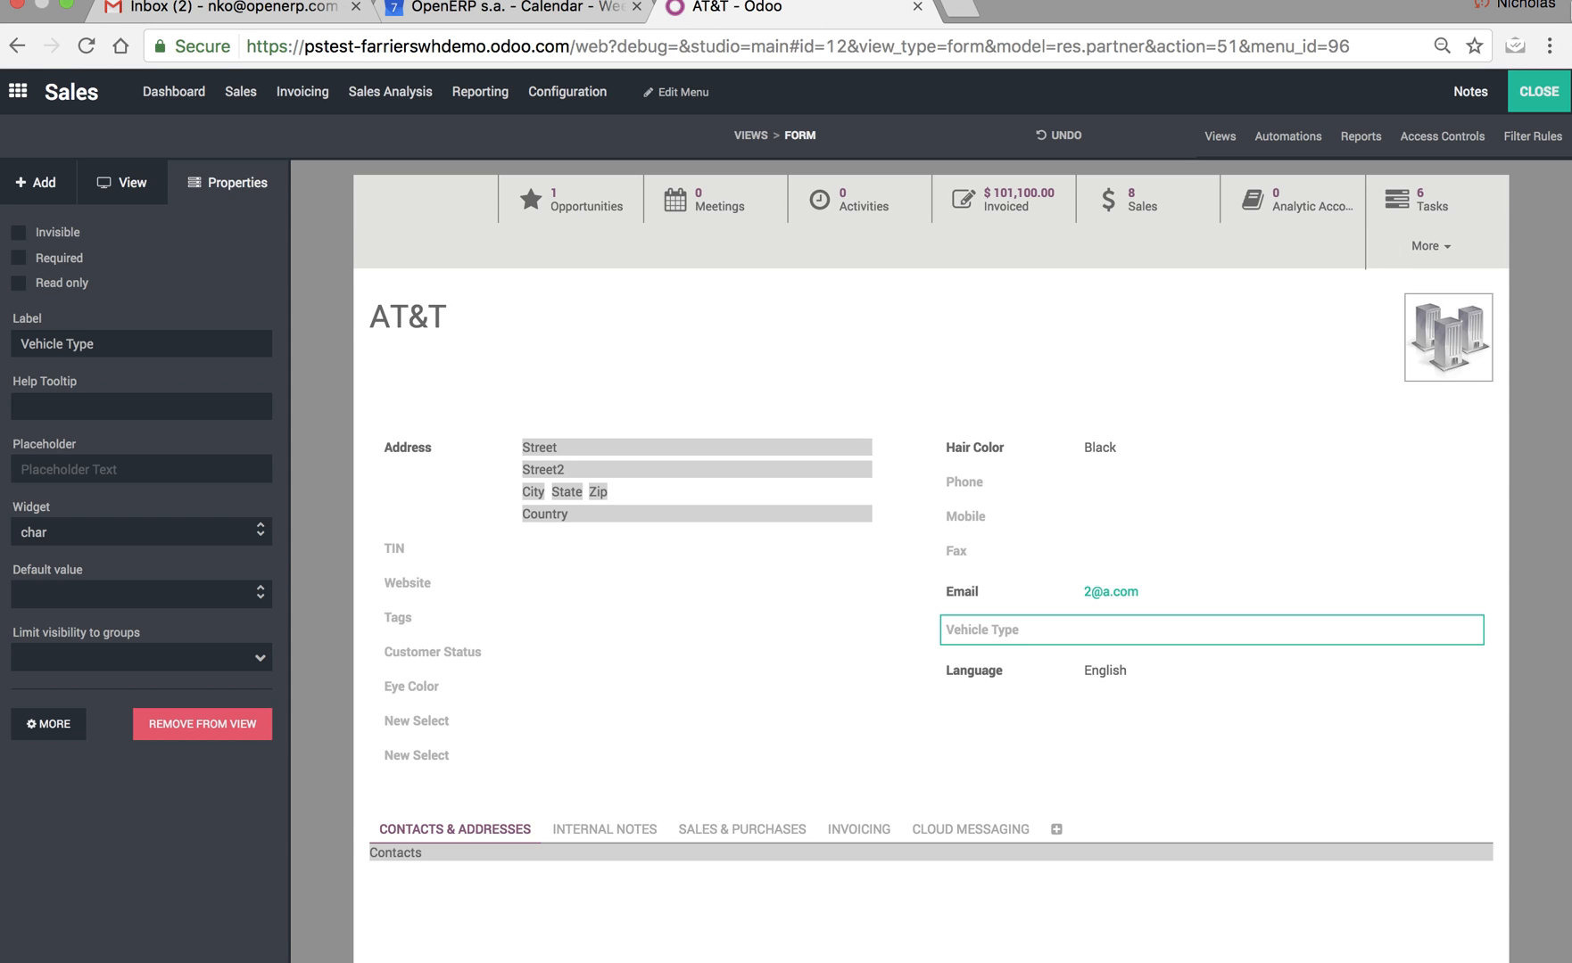
Open the new Vehicle Type field's technical definition, copy its field name x_studio_field_YVGBK, and close Studio.
click(49, 733)
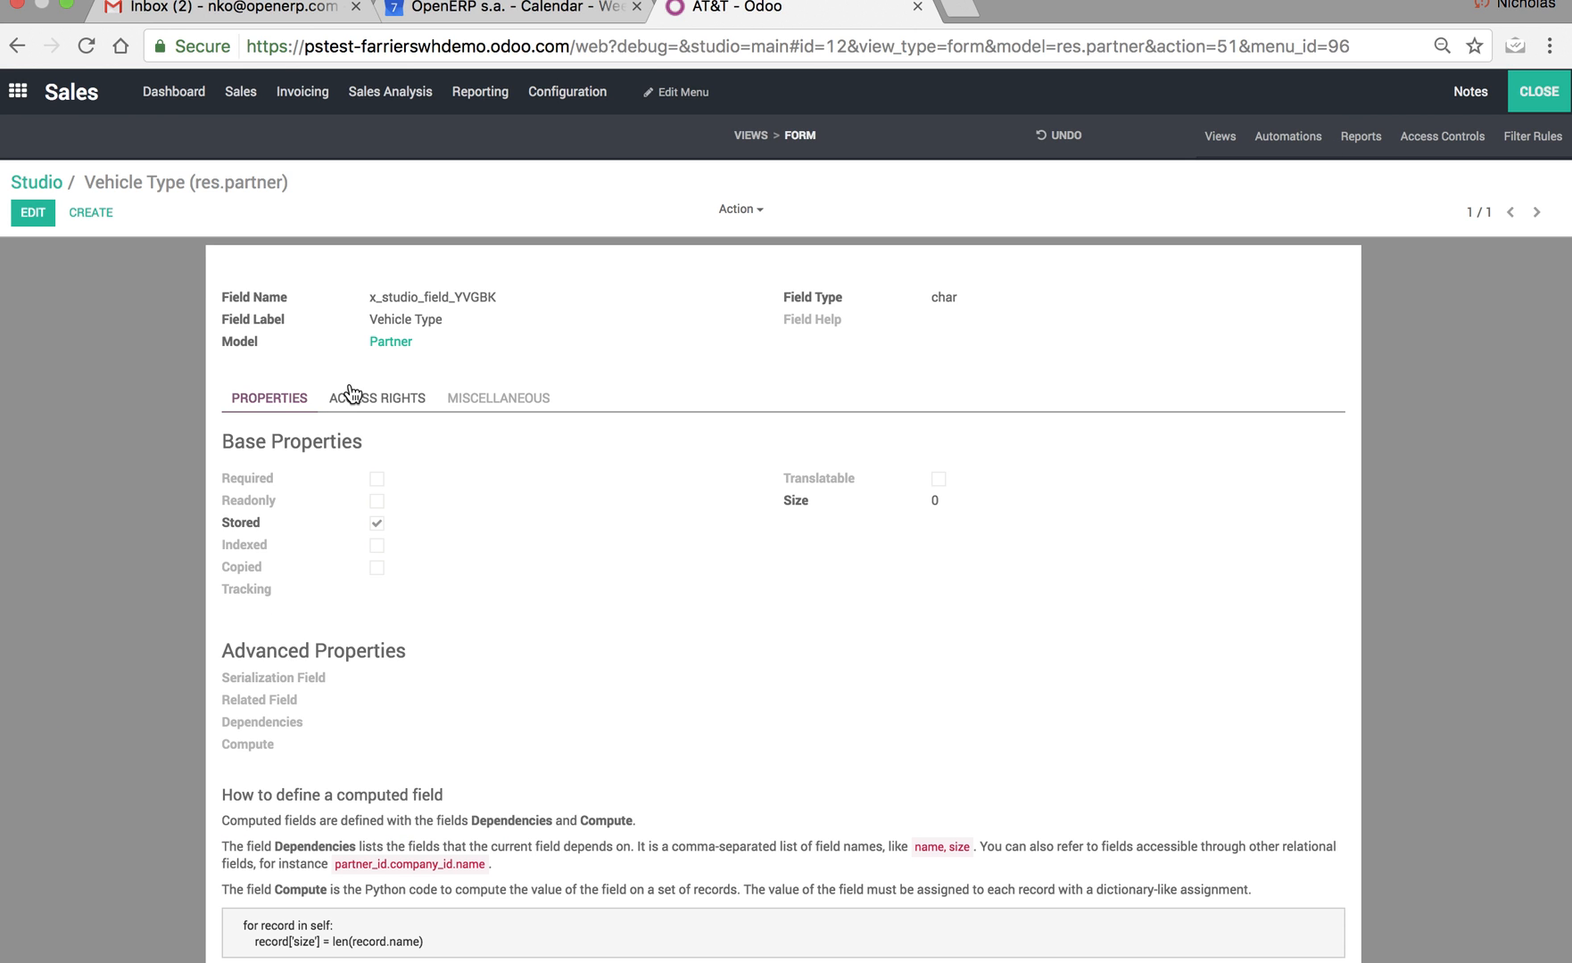
double_click(403, 298)
key(super+c)
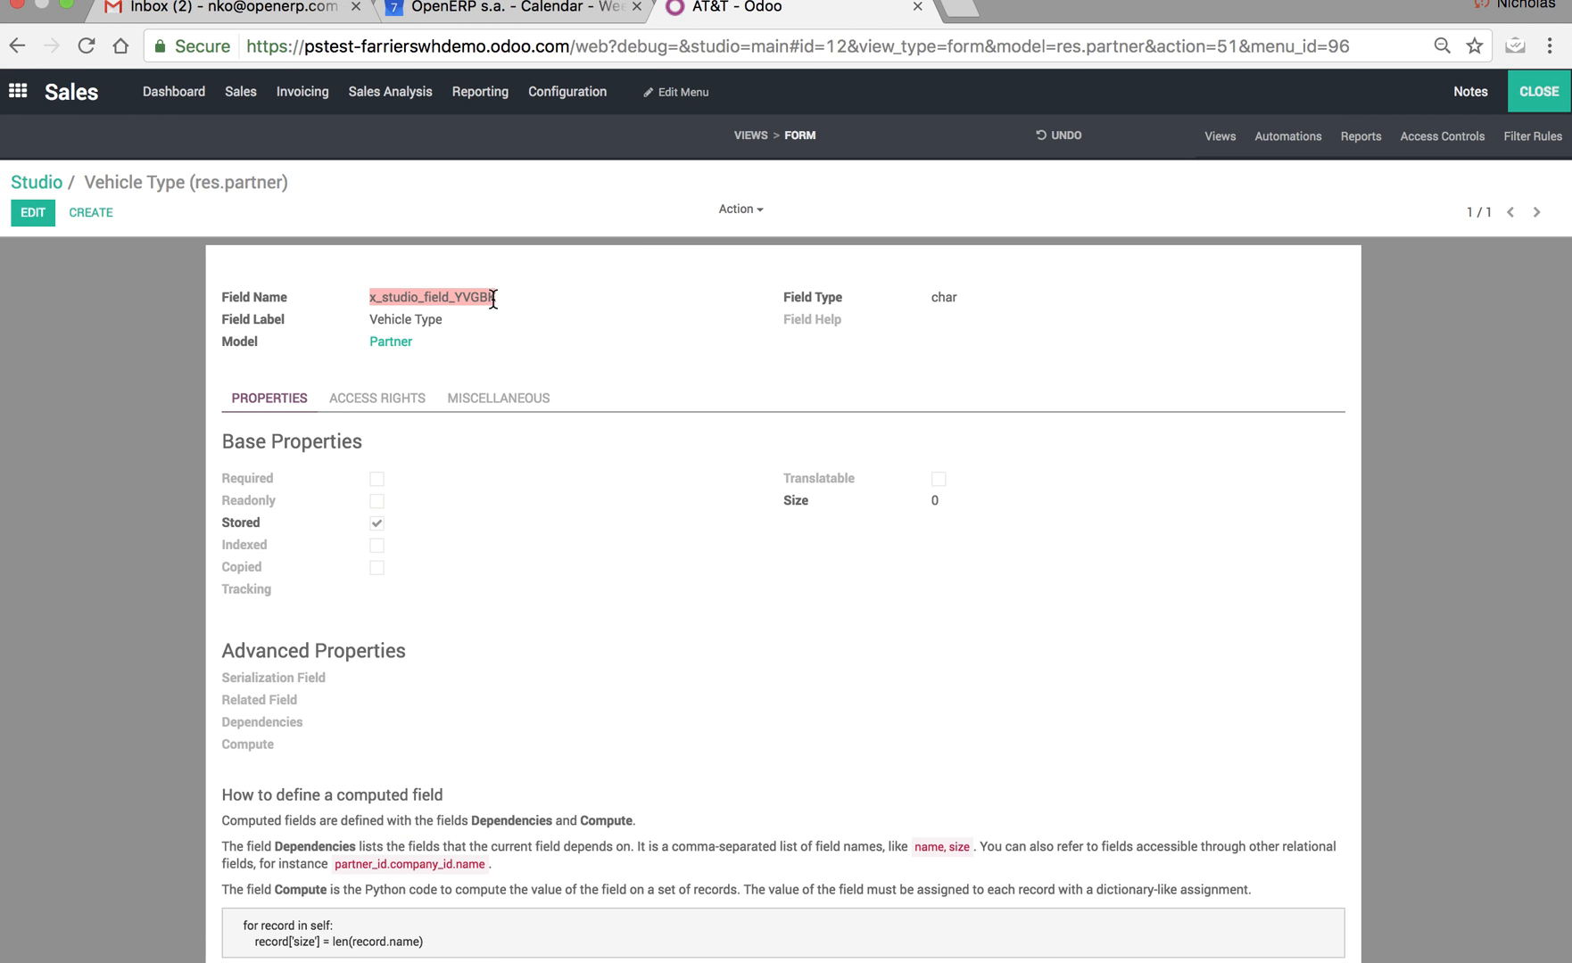
click(1538, 93)
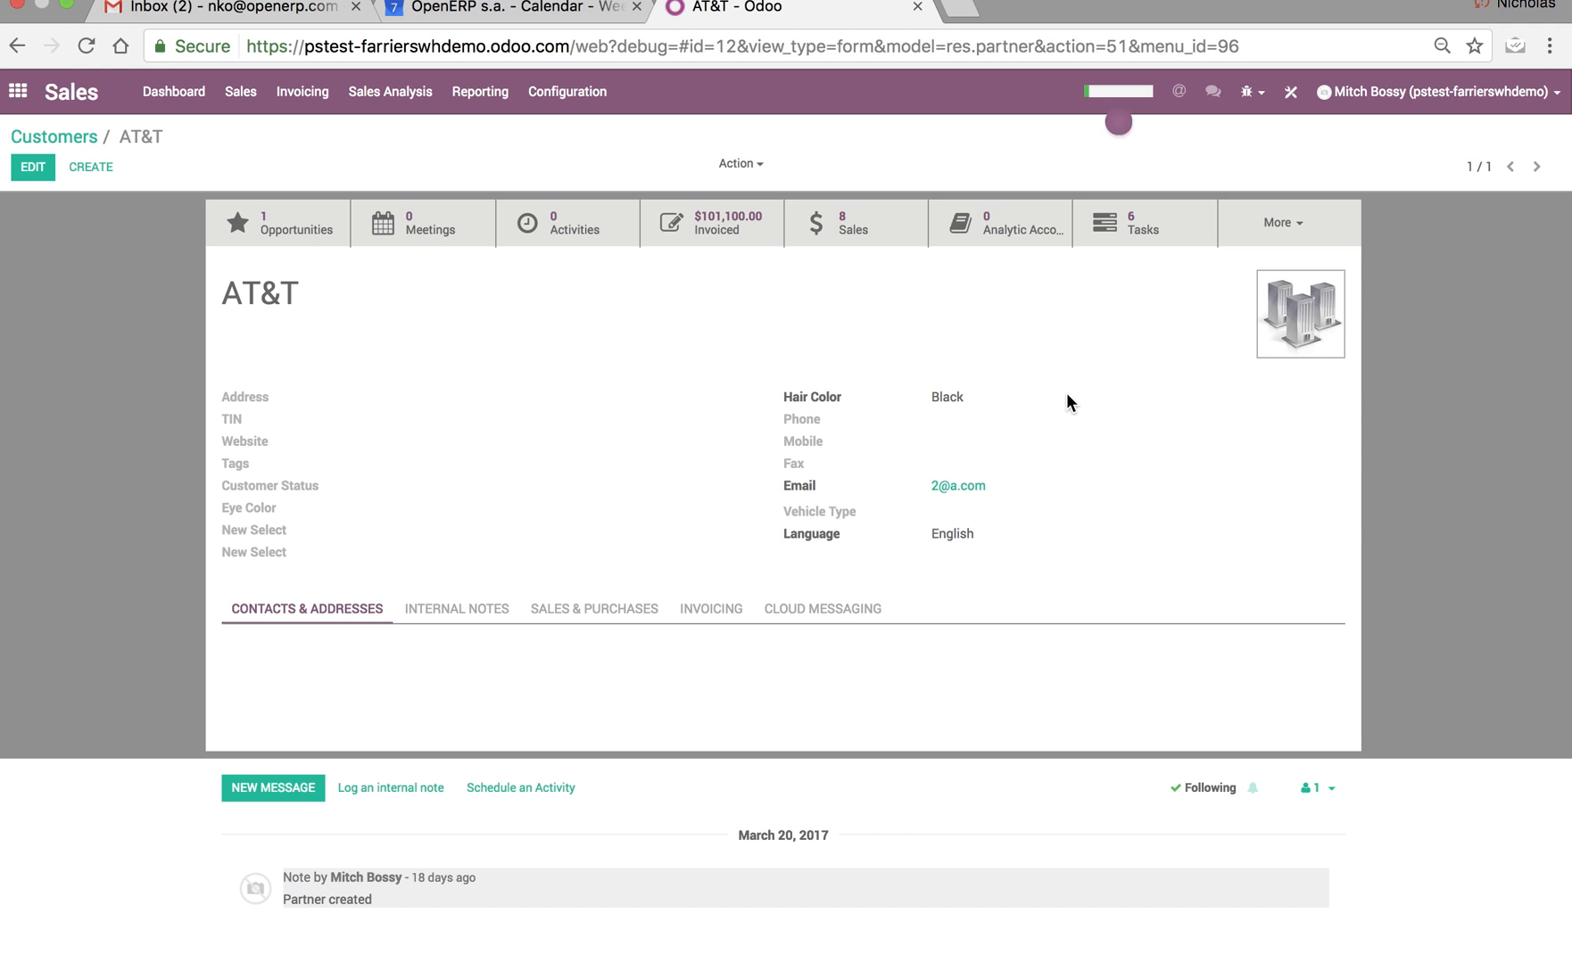
Open the Test opportunity for AT&T from the sales pipeline.
click(241, 92)
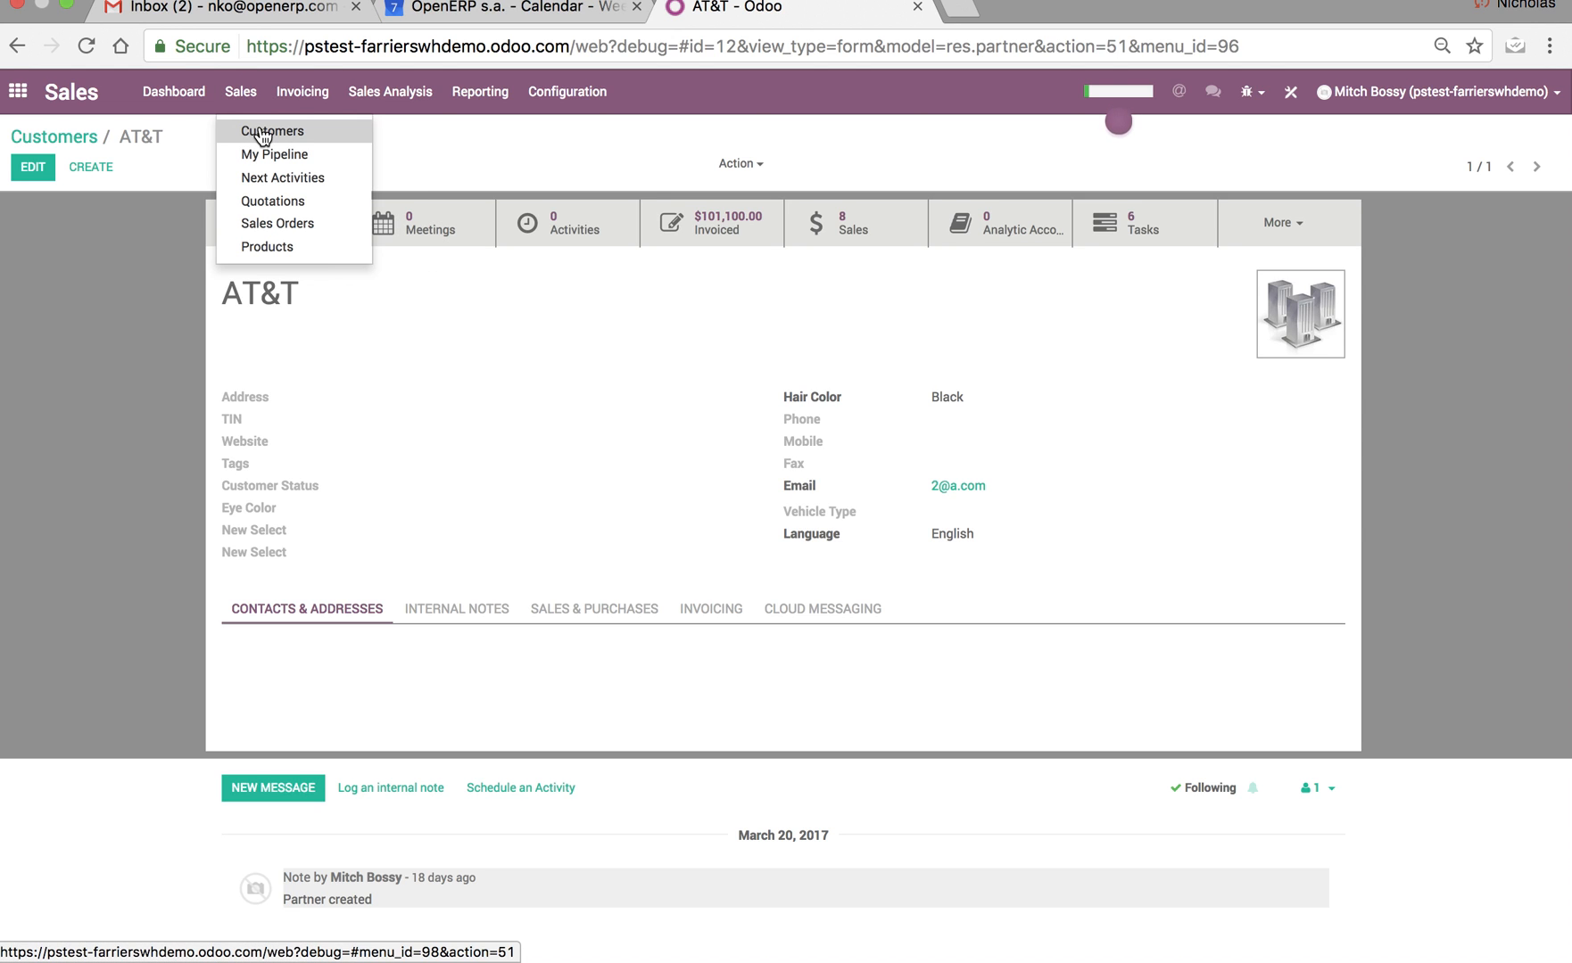
click(269, 157)
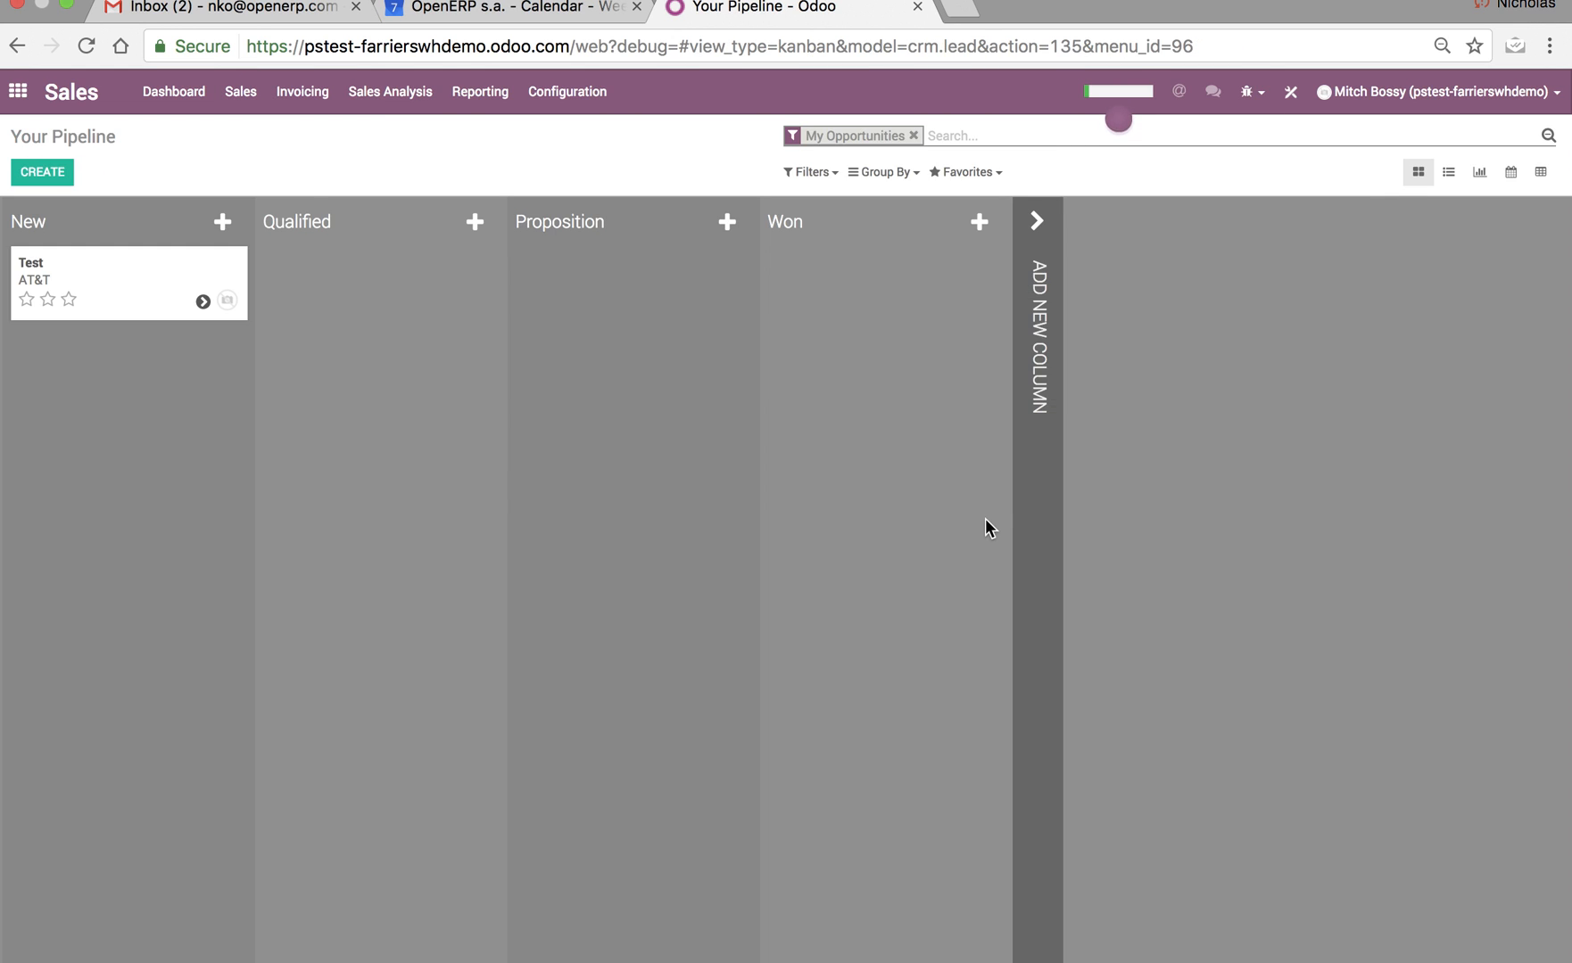
click(55, 176)
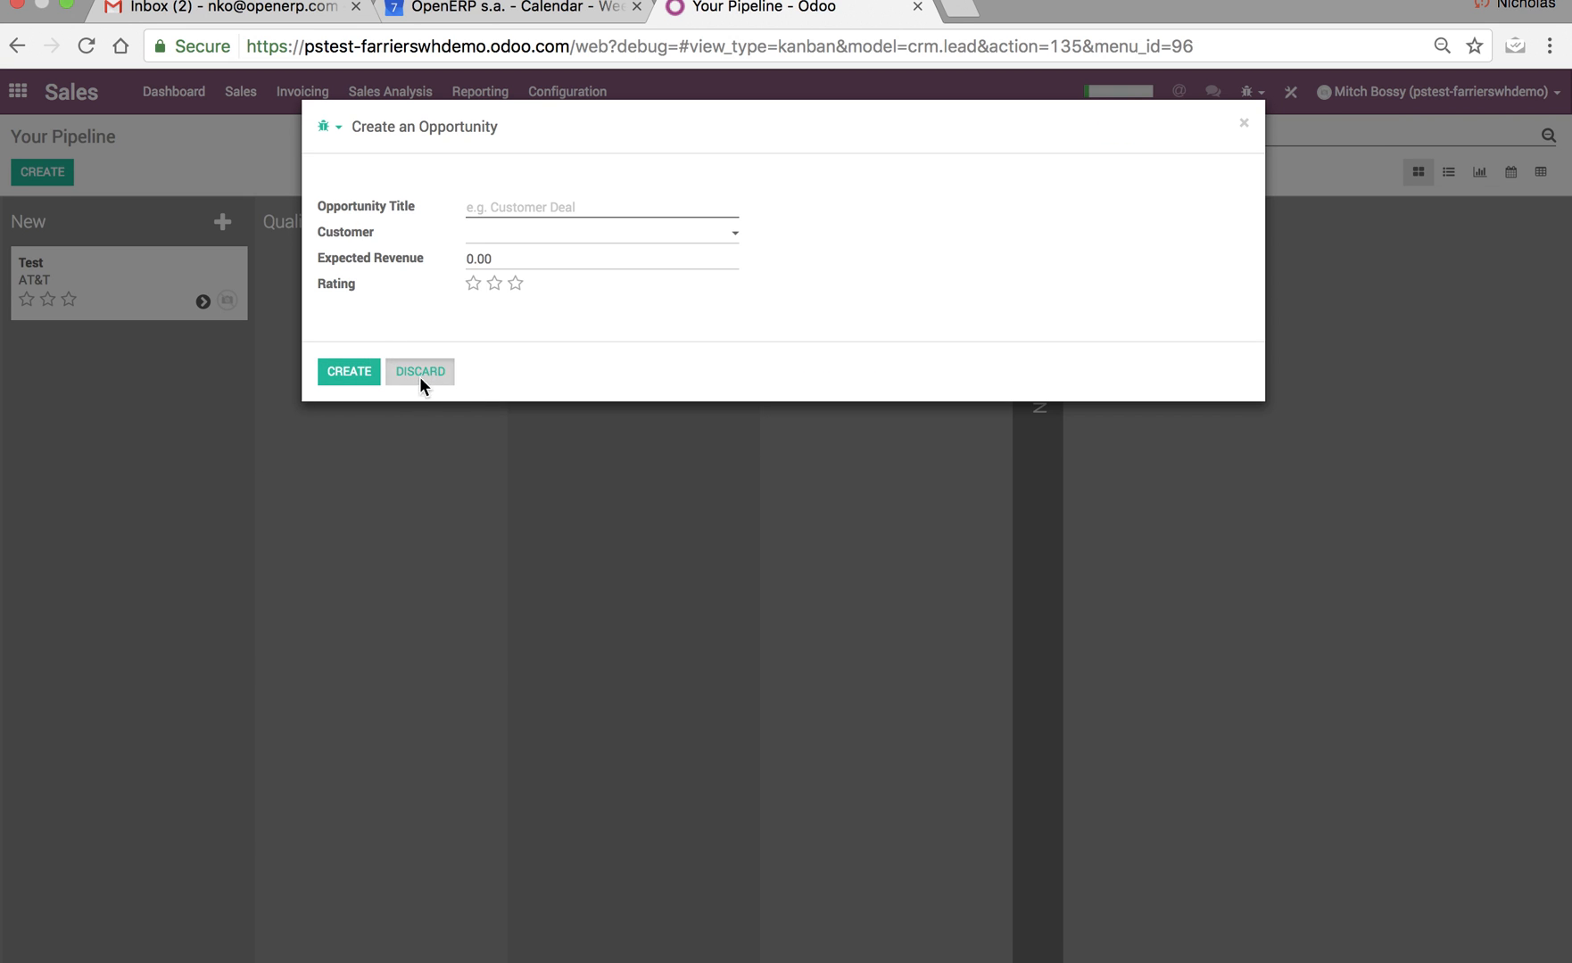
click(418, 378)
click(113, 280)
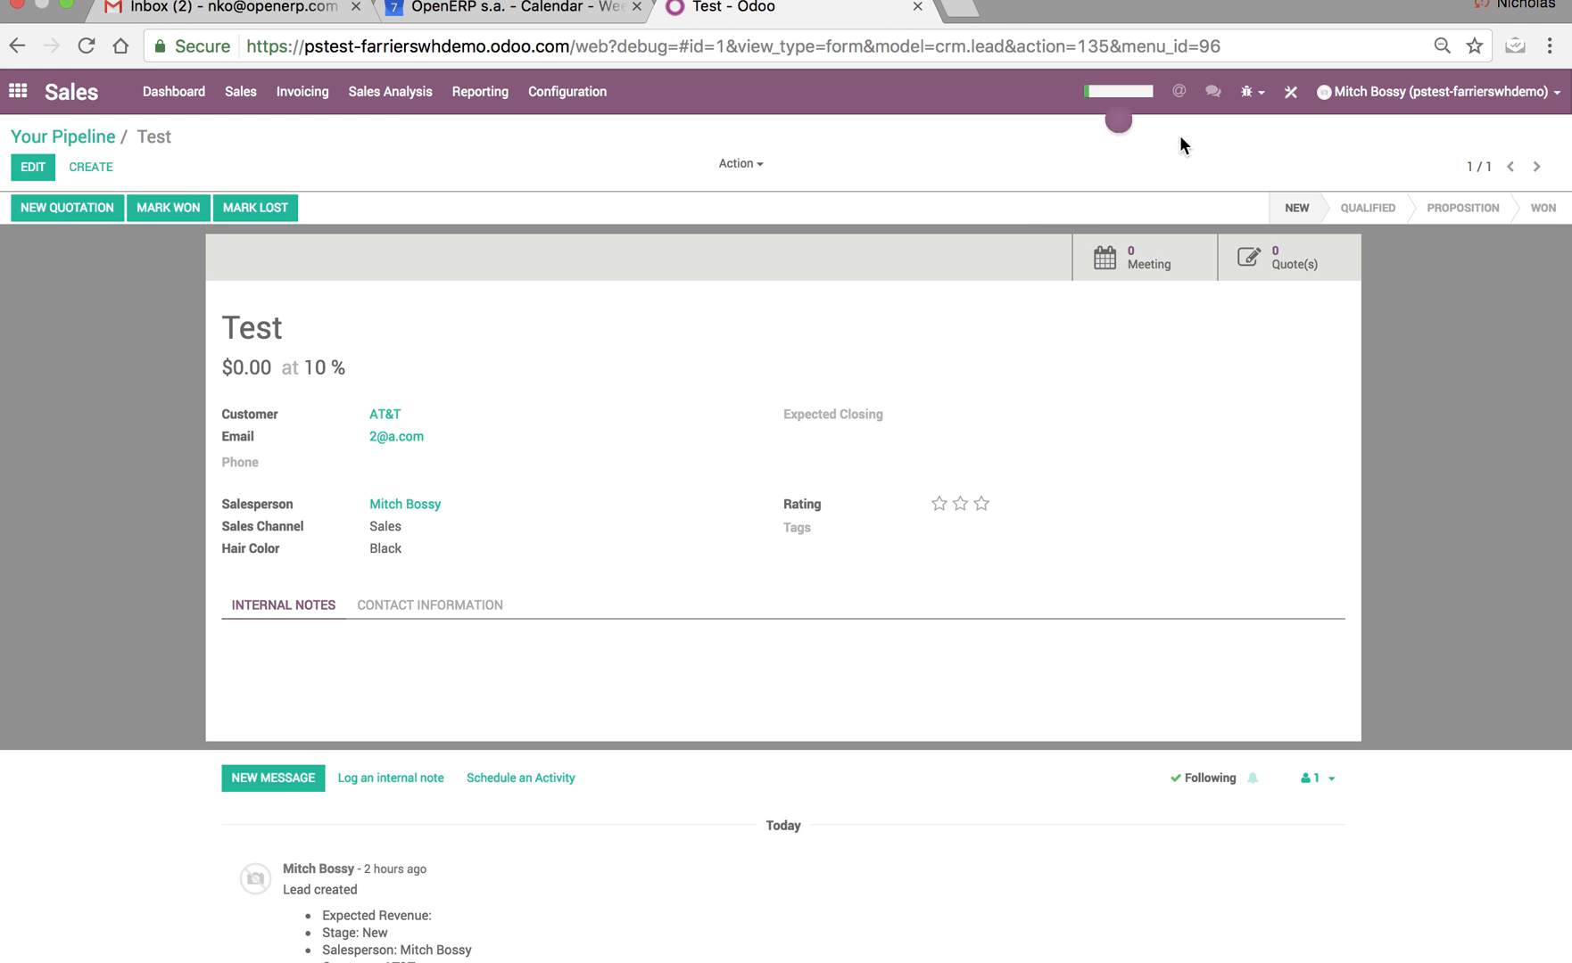
In Studio, add a Text field below Expected Closing on the opportunity form and label it Vehicle Type.
click(1298, 92)
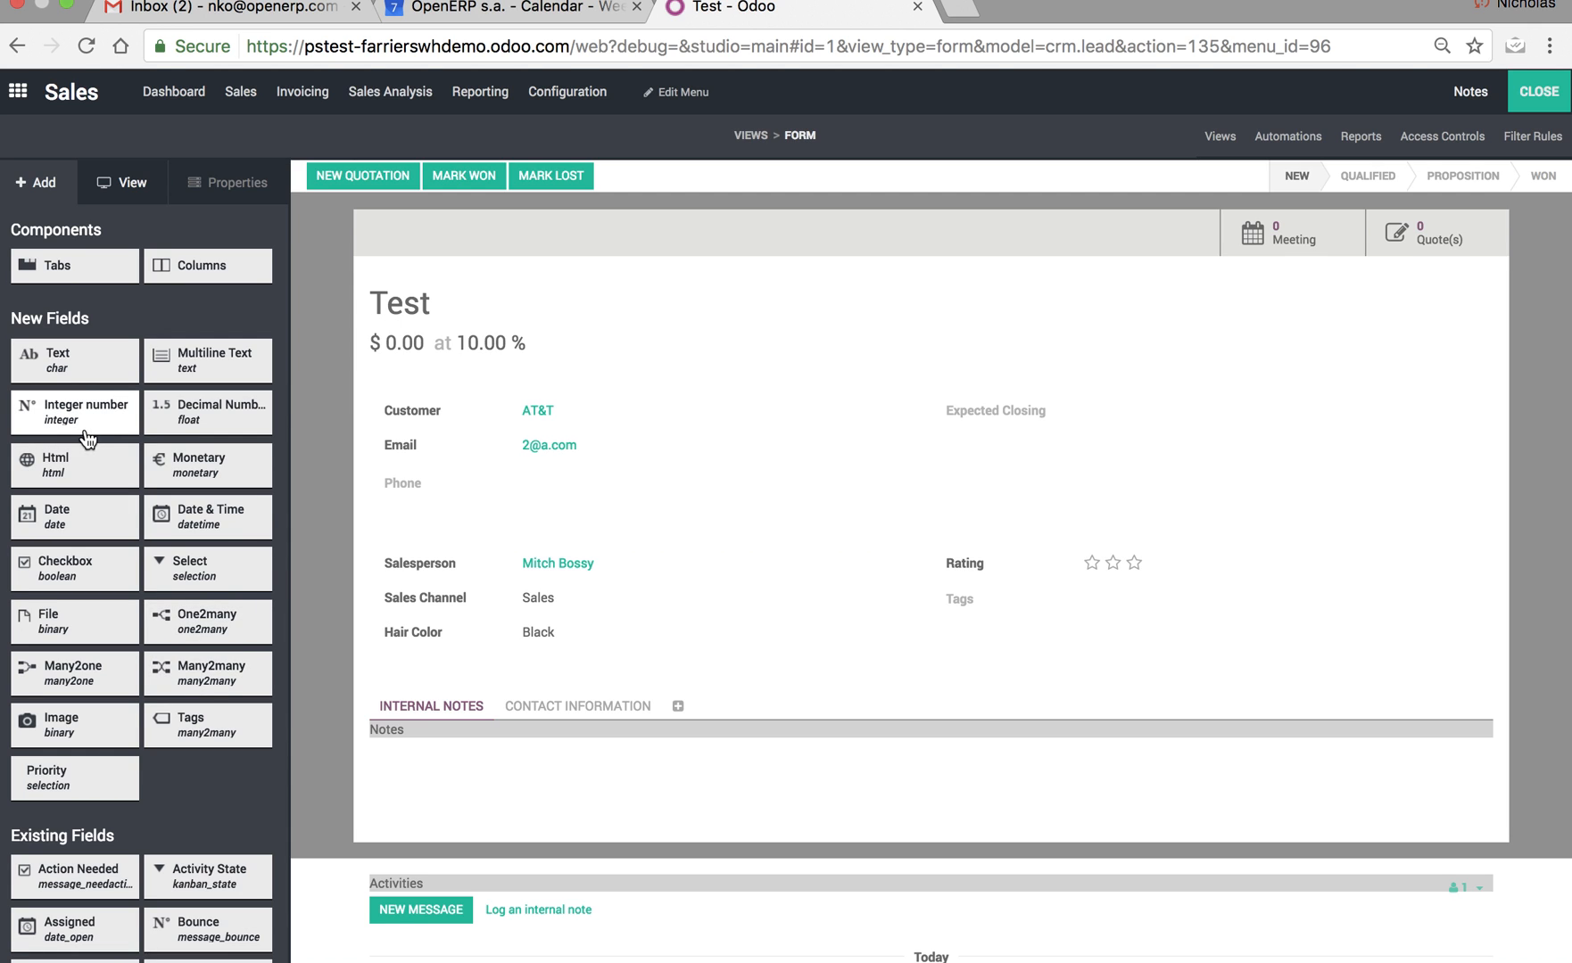
drag(71, 360, 1007, 457)
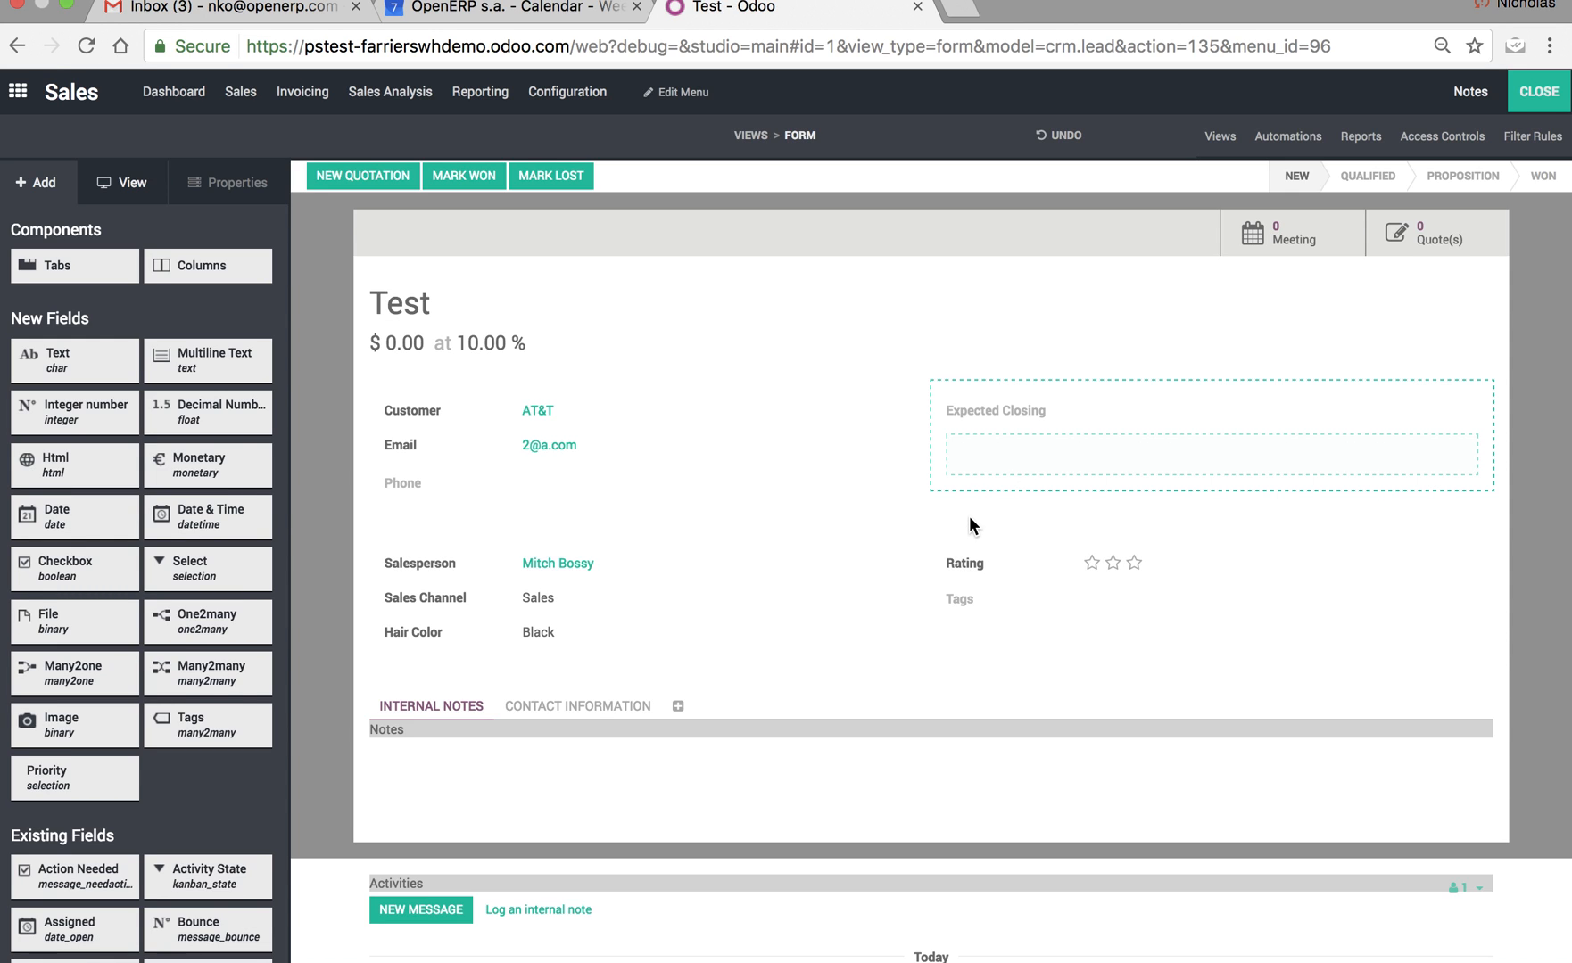
click(981, 445)
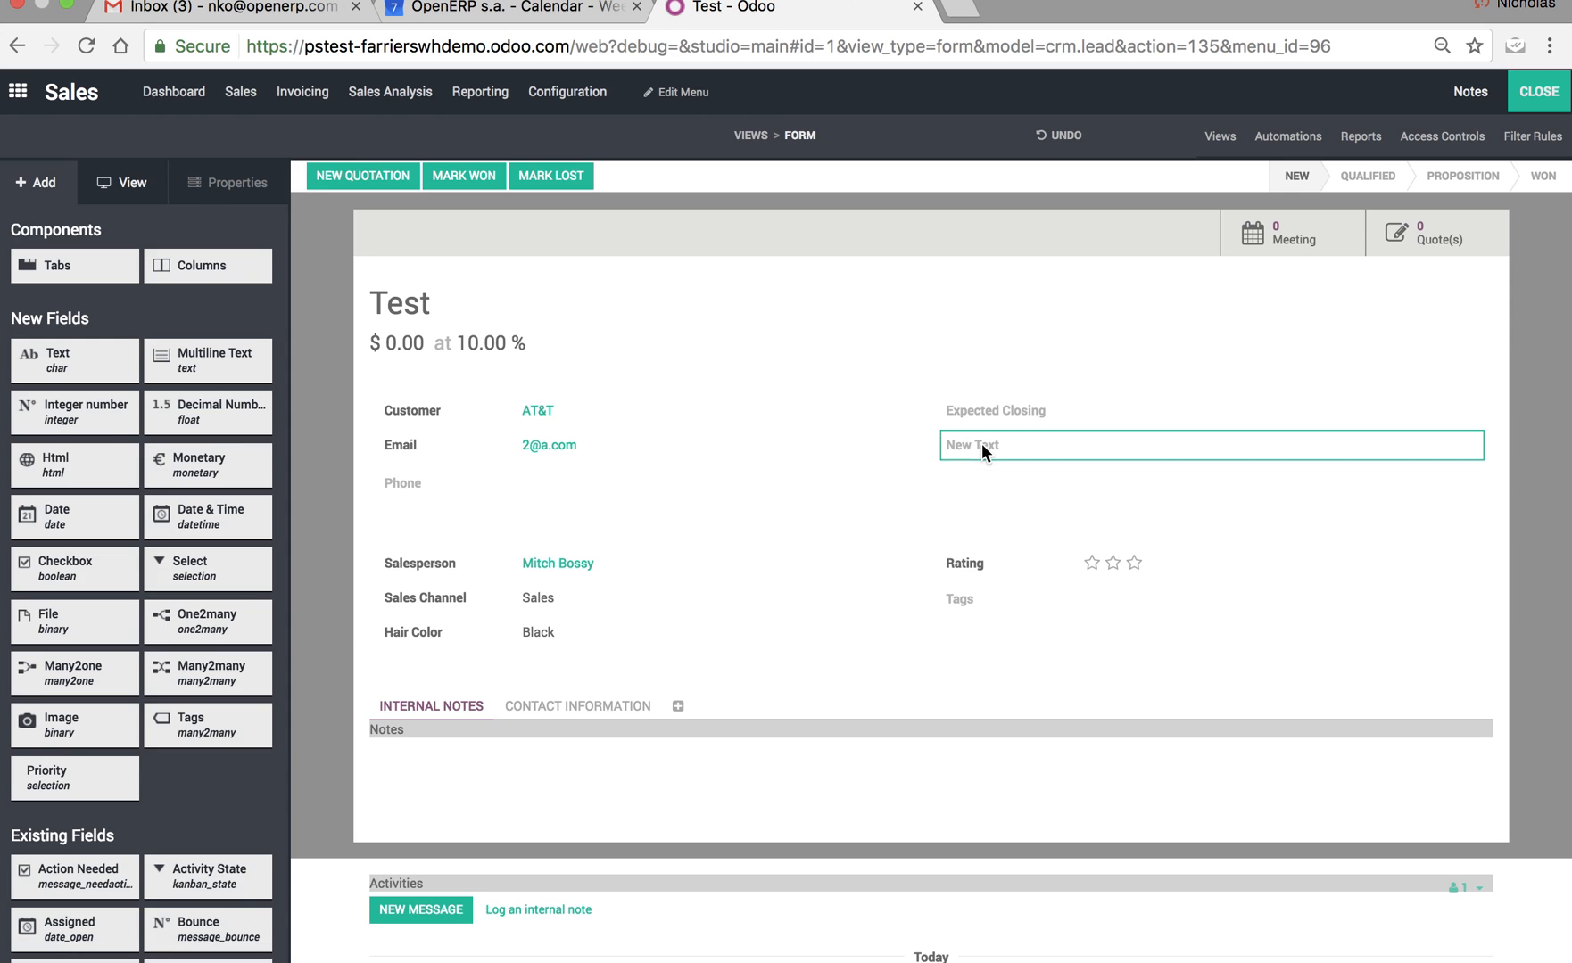
triple_click(87, 346)
text(Vehicle Type)
click(180, 902)
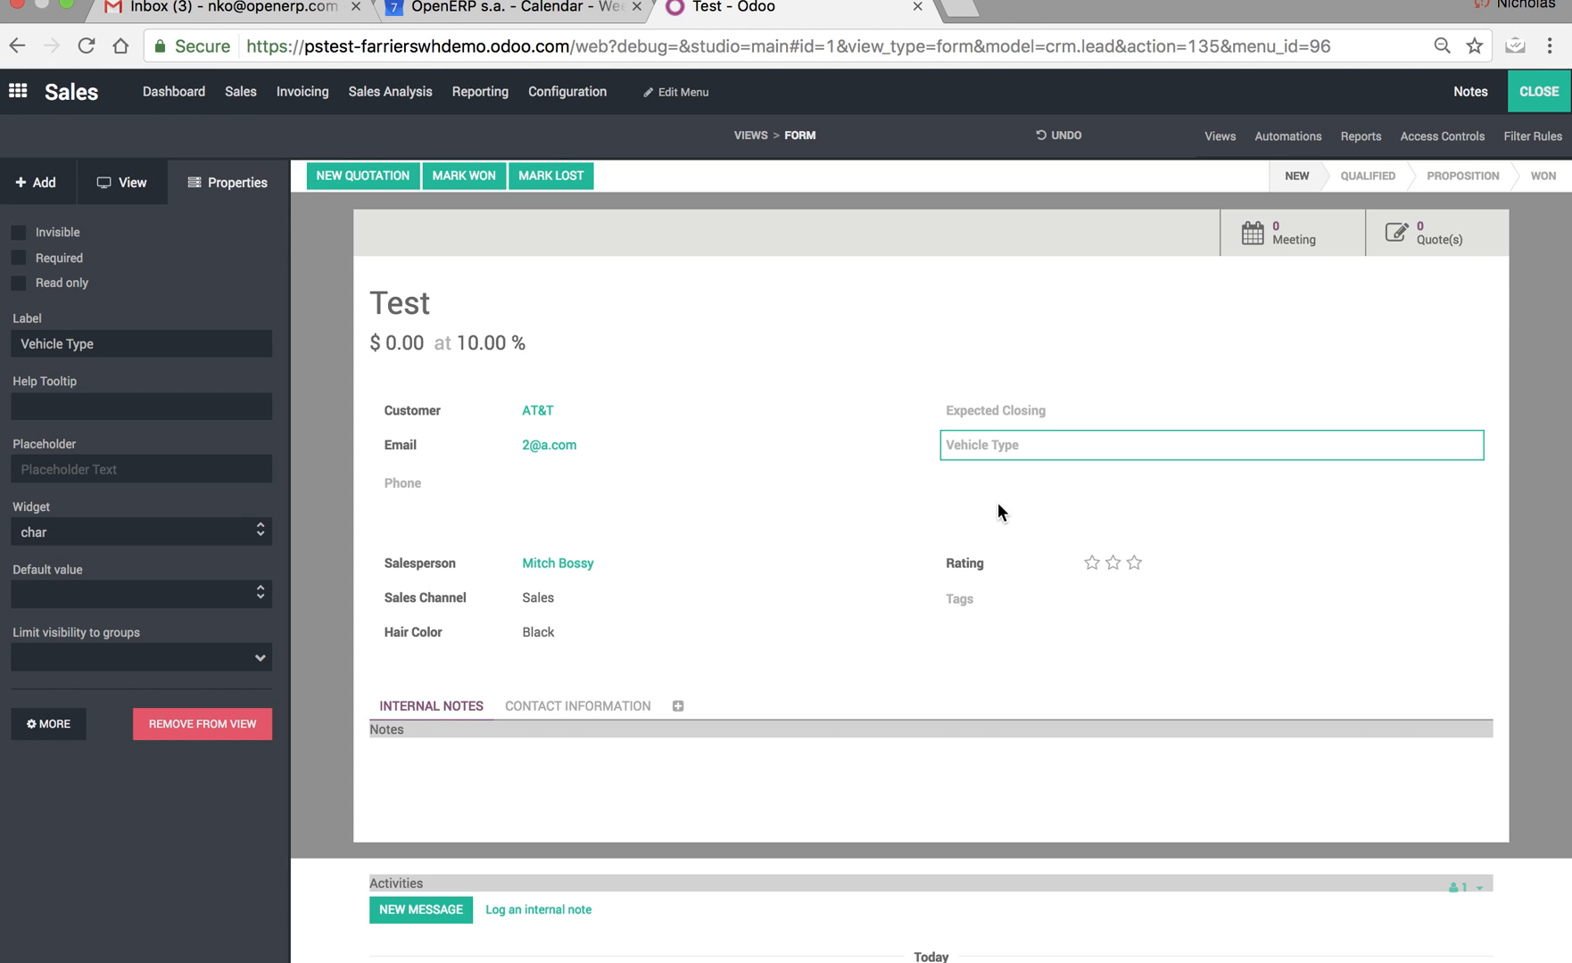
Try to set the opportunity's Vehicle Type related field to res.partner.x_studio_field_YVGBK and leave Studio.
mouse_move(418, 413)
click(51, 725)
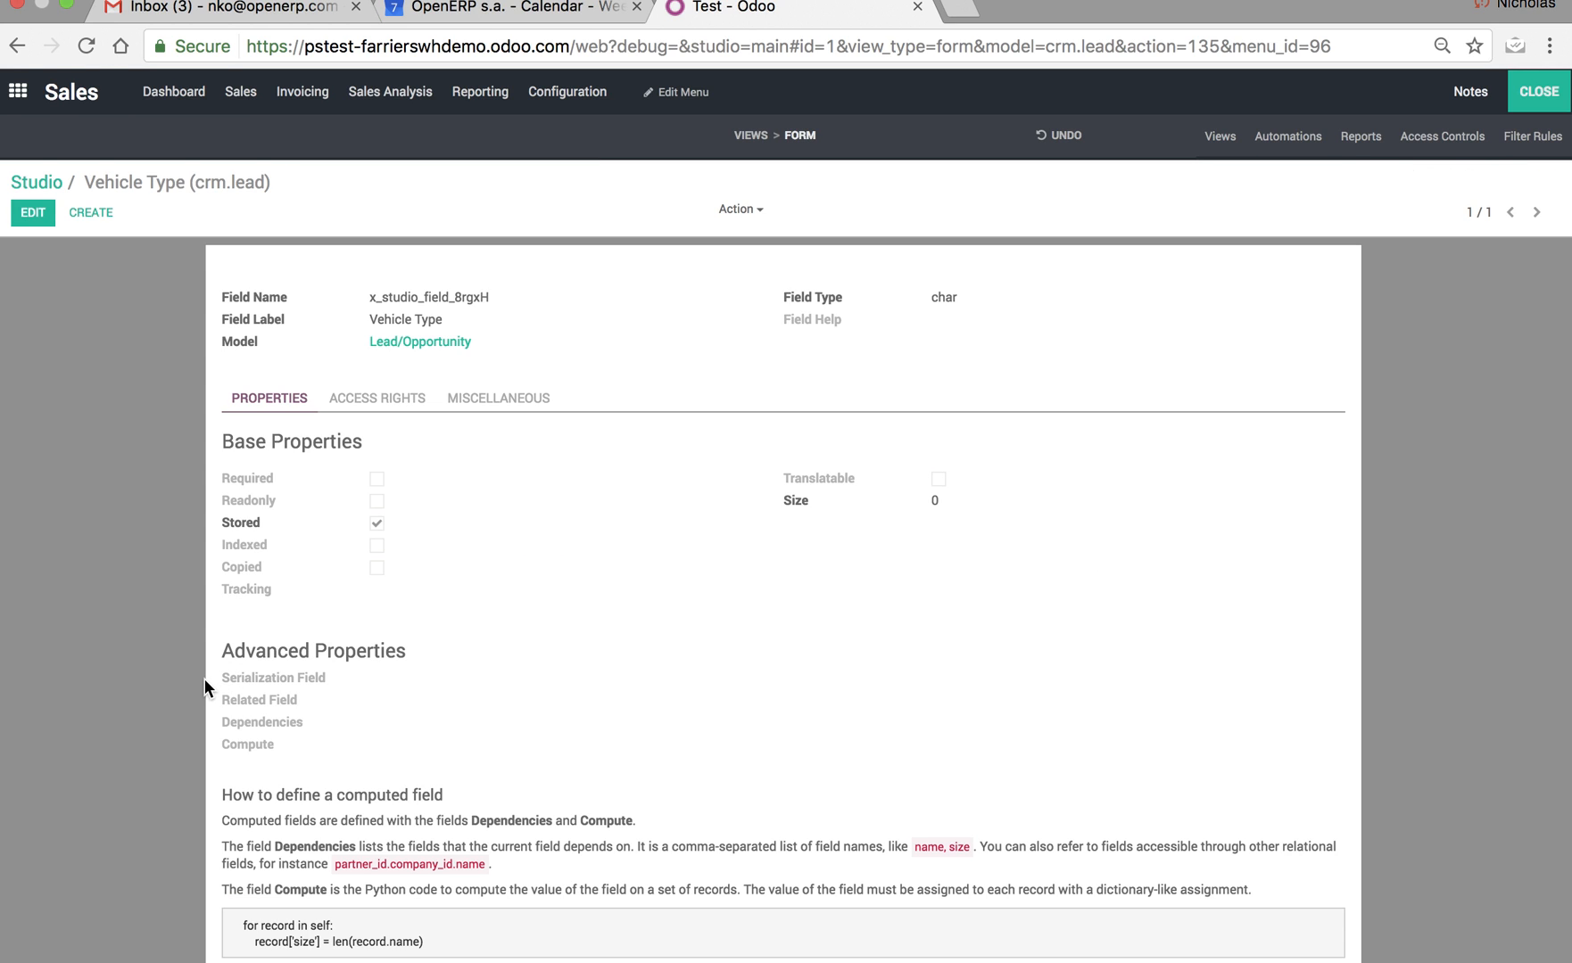
click(33, 212)
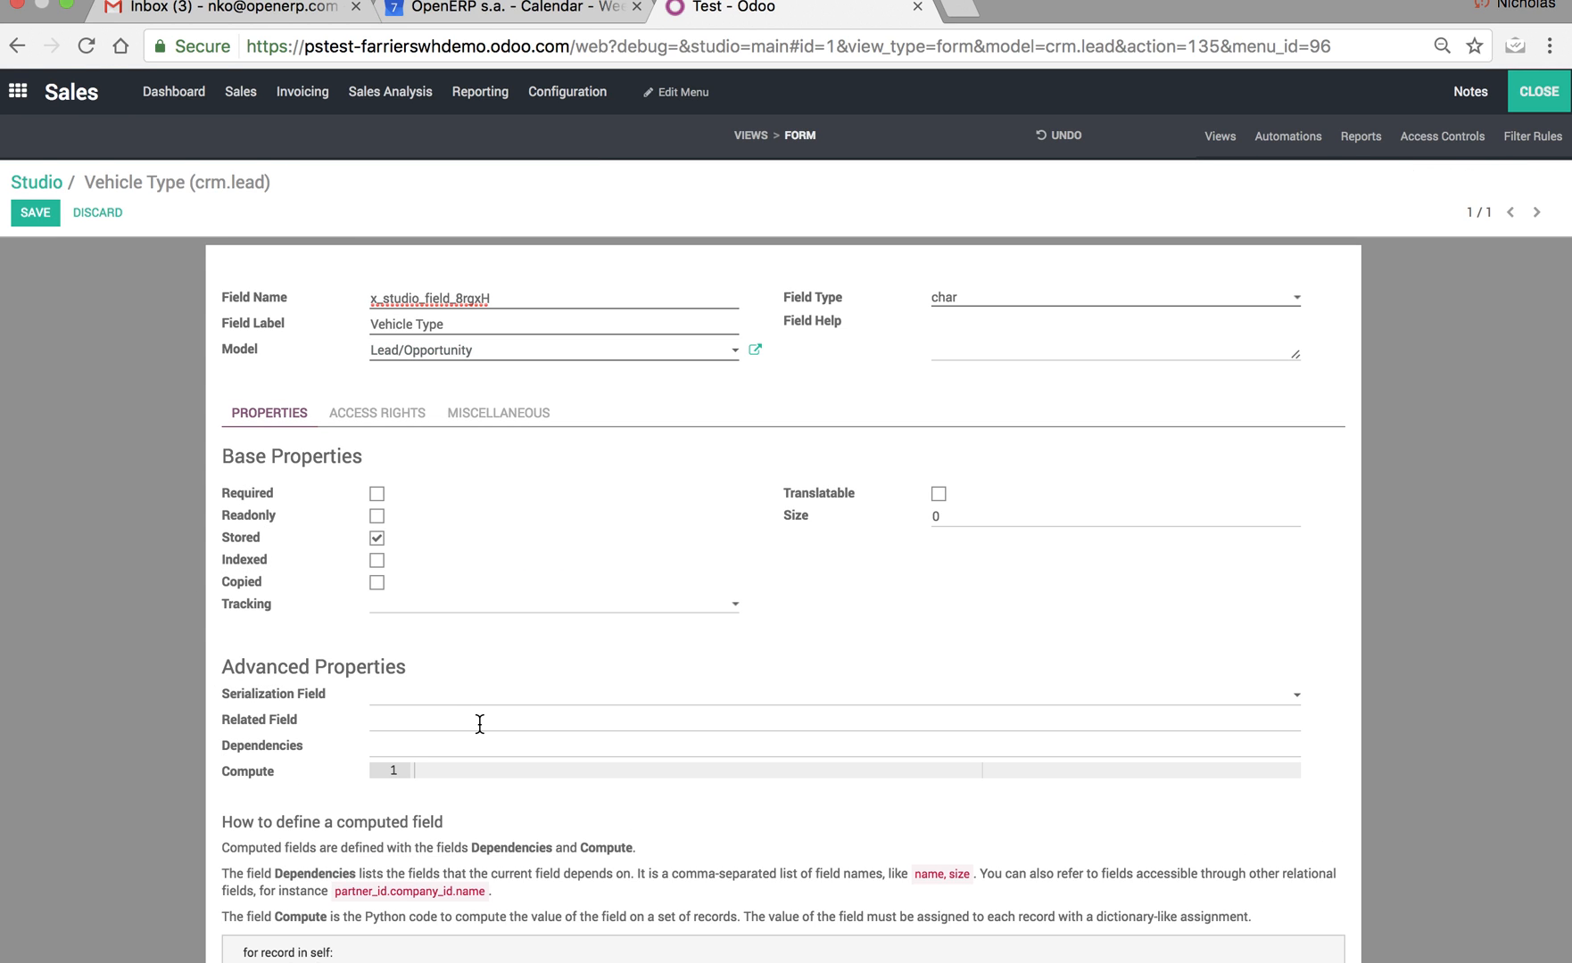
click(470, 725)
text(res.partner.)
key(super+v)
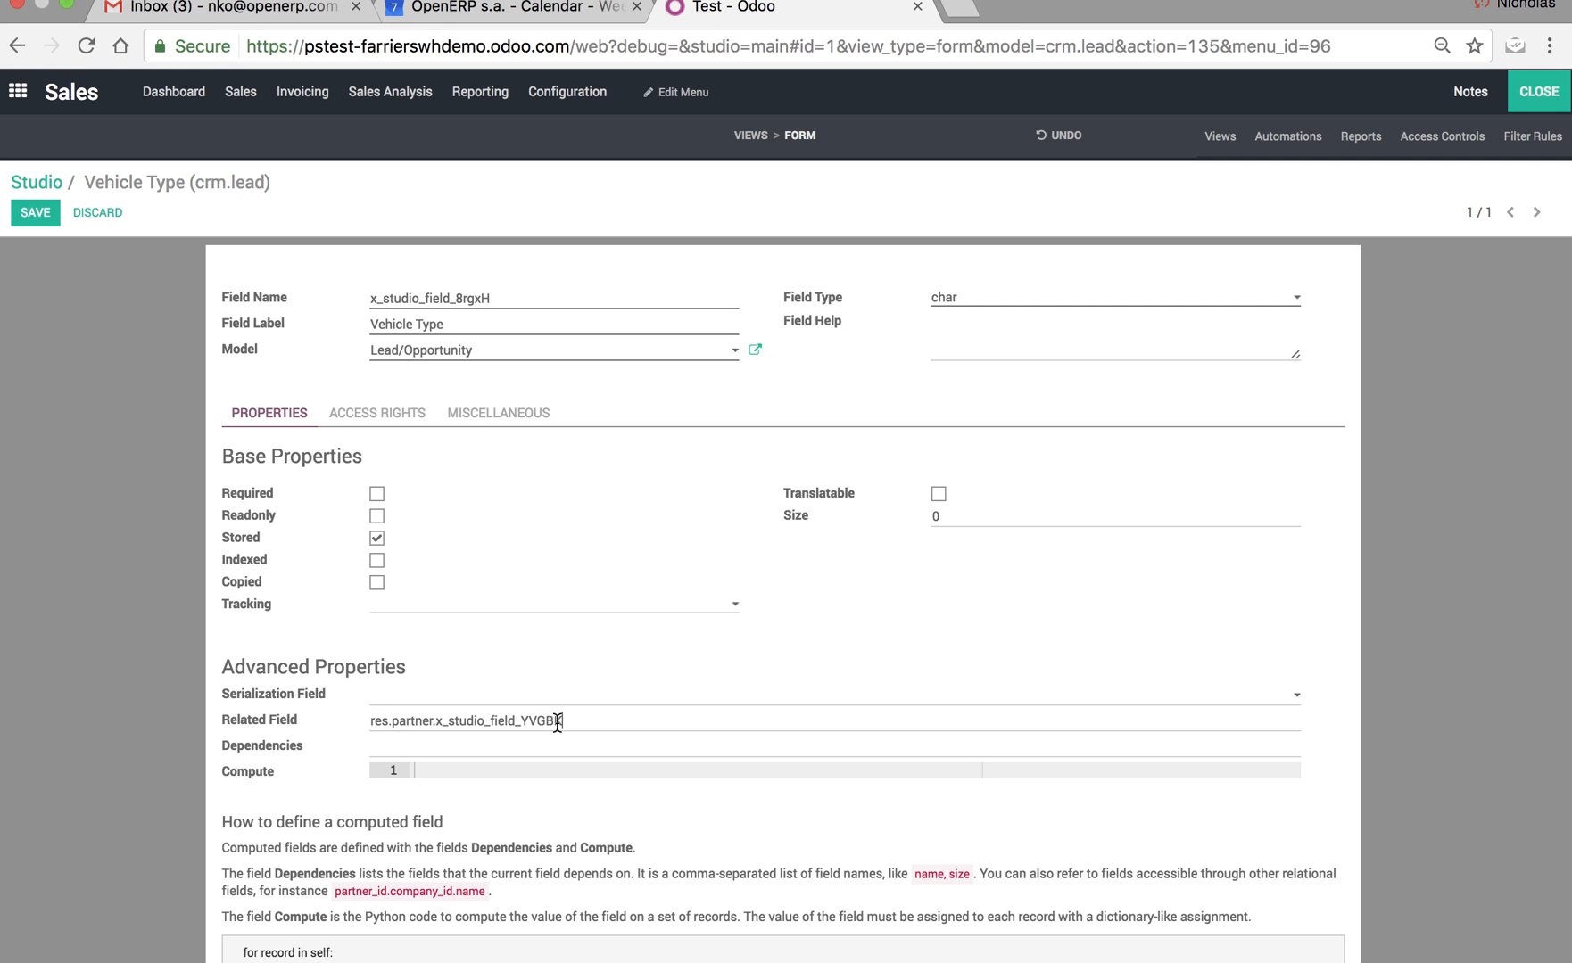
click(1536, 105)
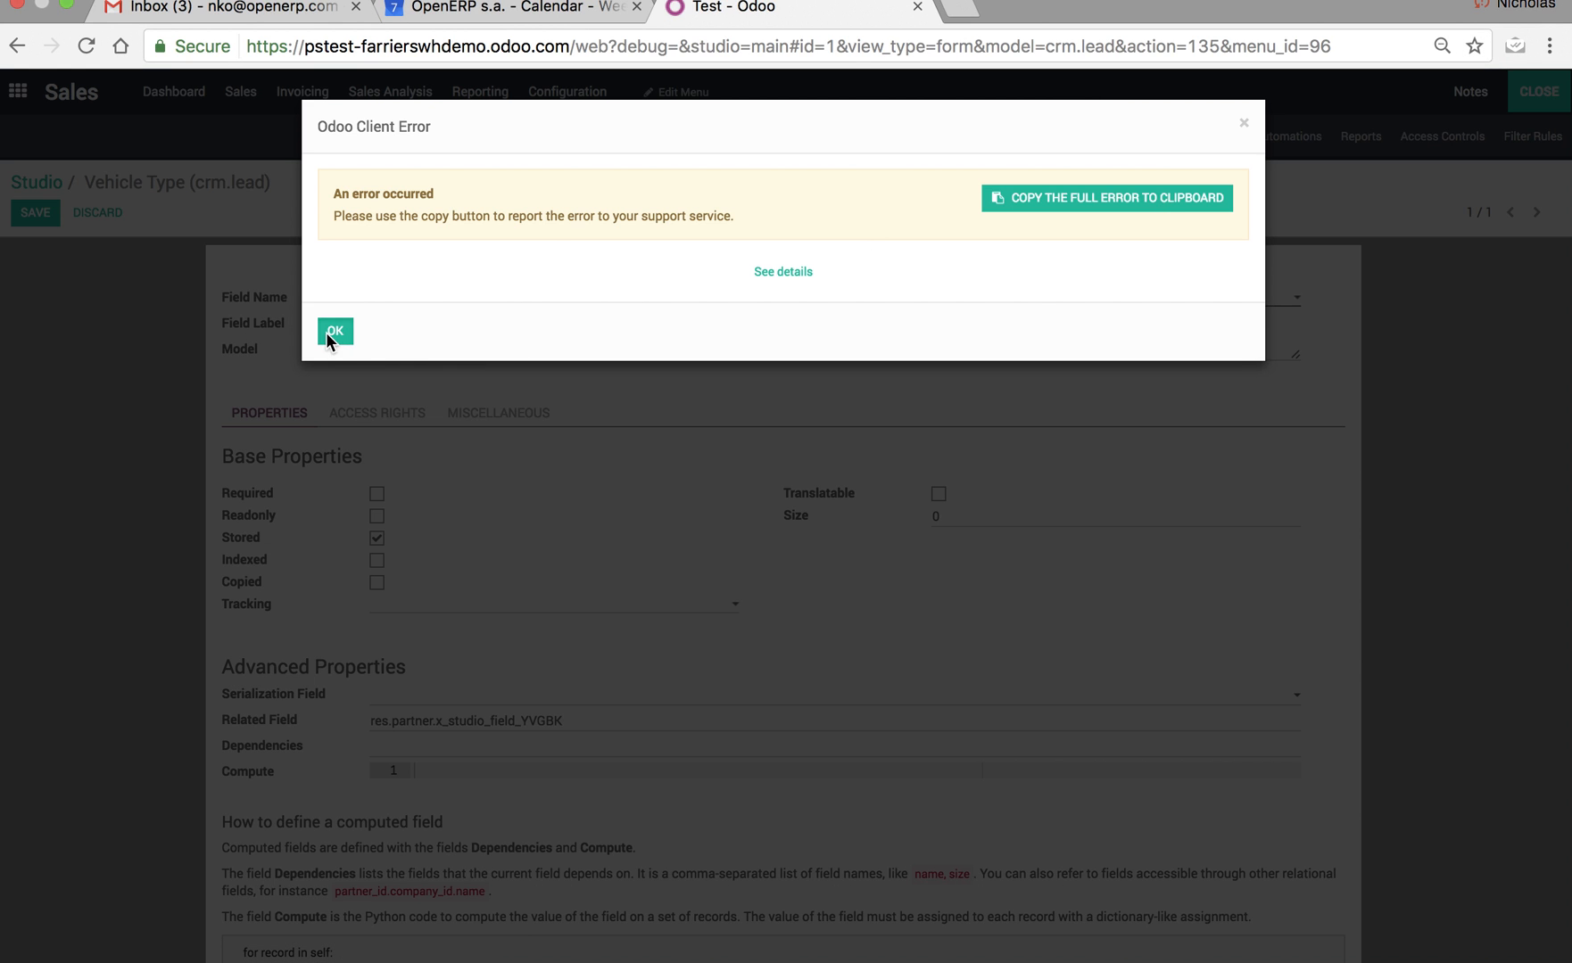
click(328, 333)
key(Return)
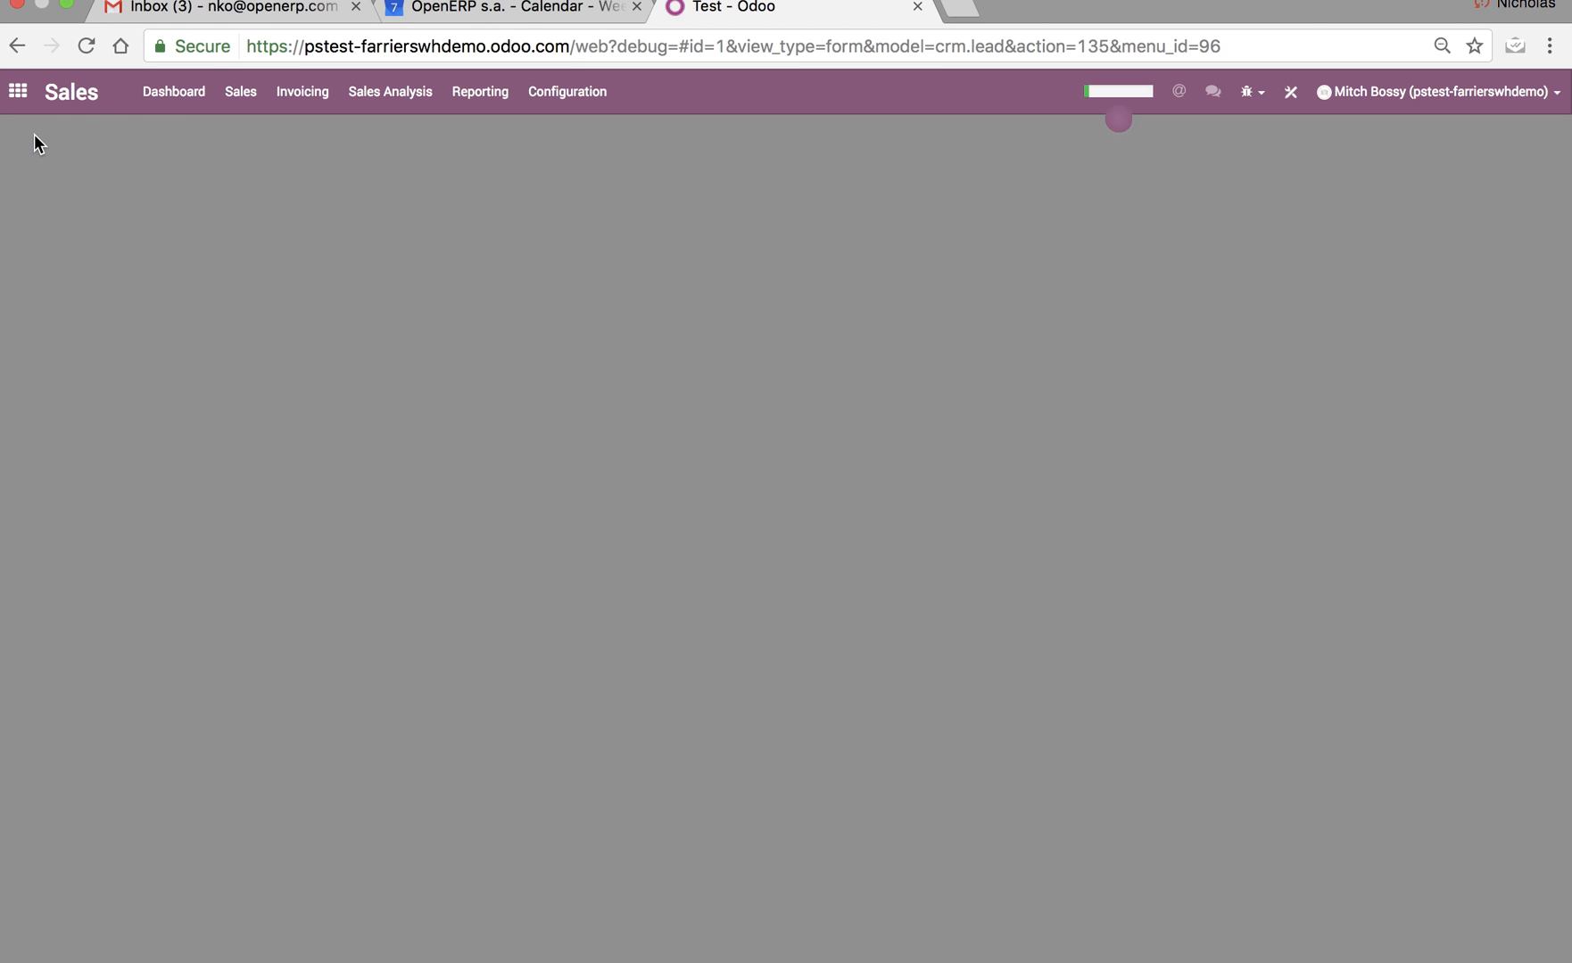
Reopen the Test opportunity from the sales pipeline and bring up its form in Studio.
click(155, 100)
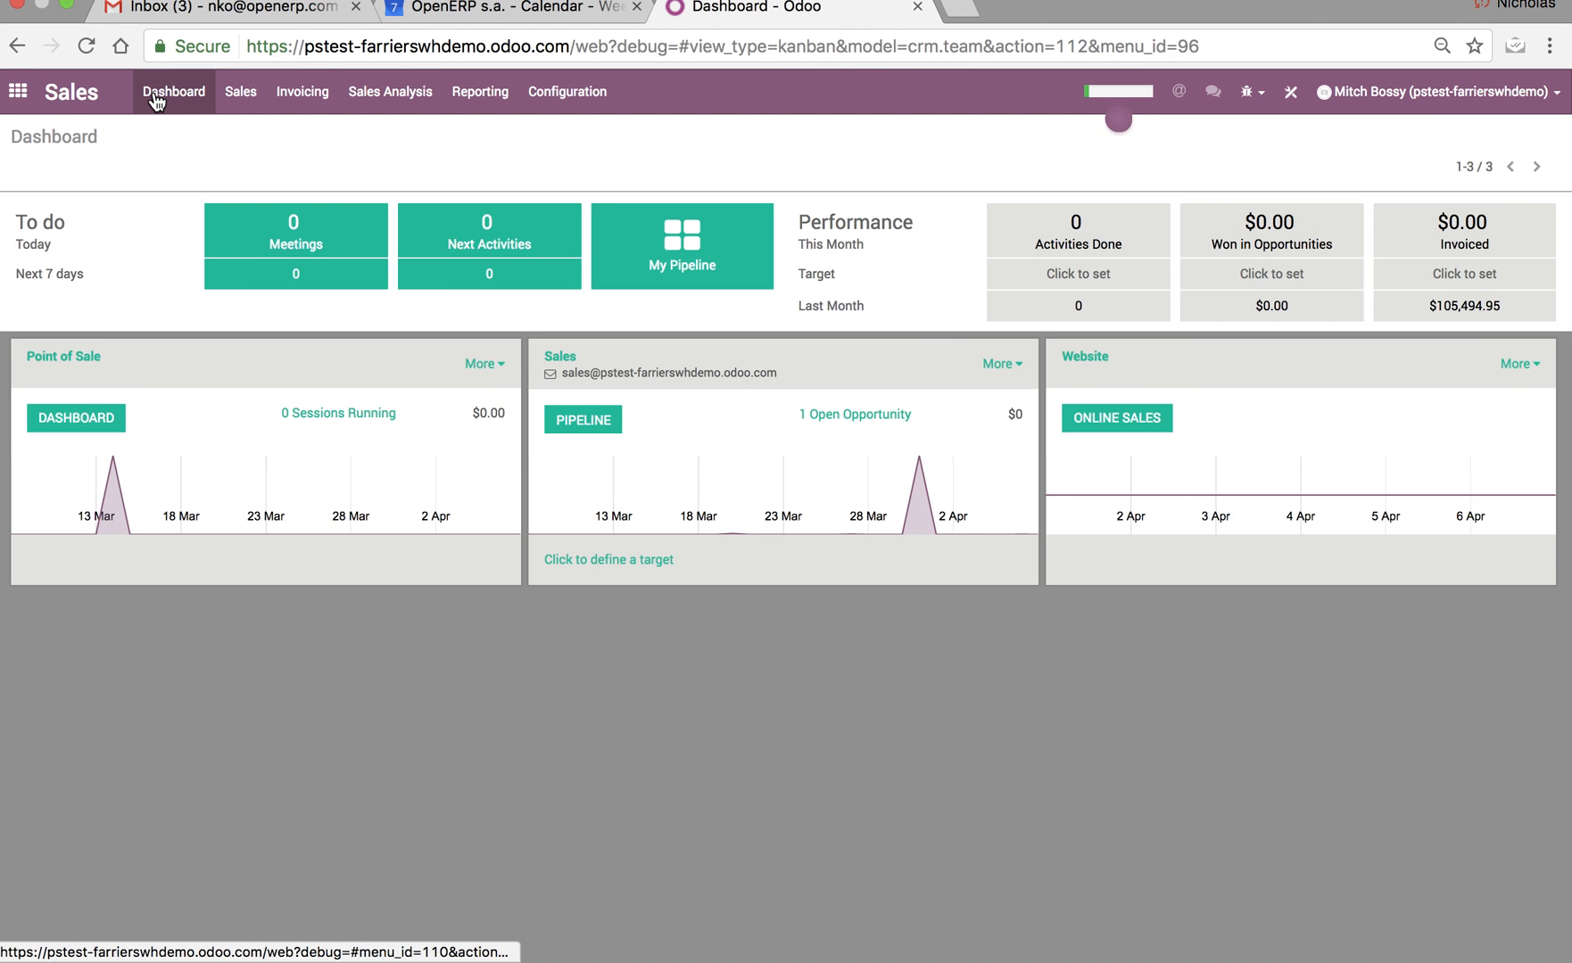
click(243, 95)
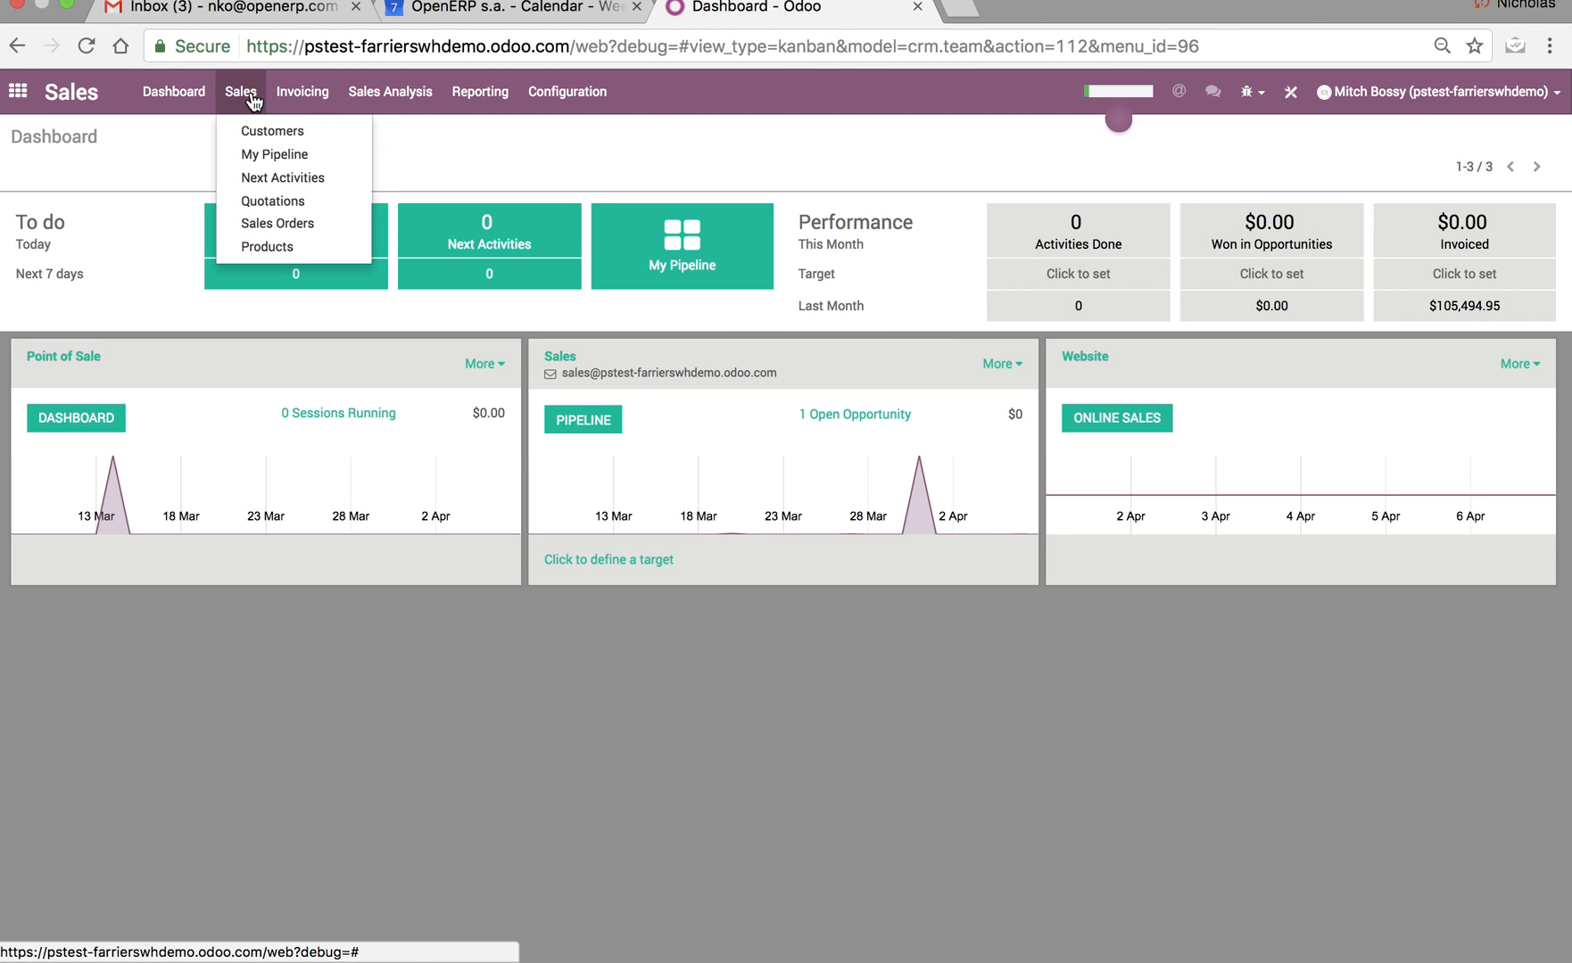
click(305, 158)
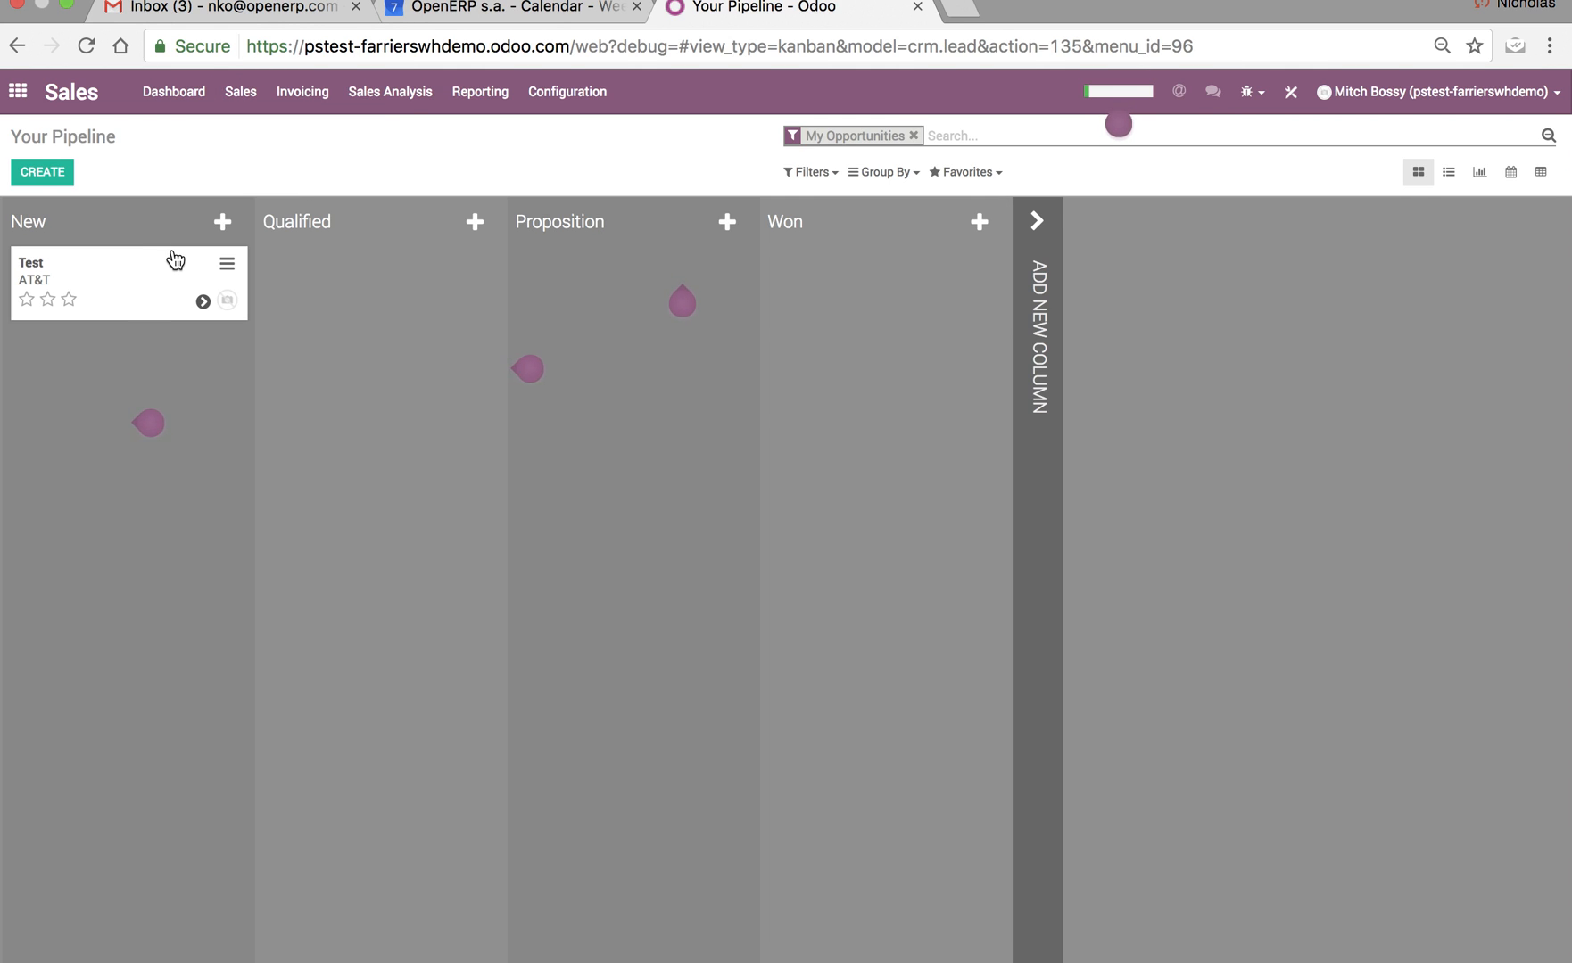
click(171, 290)
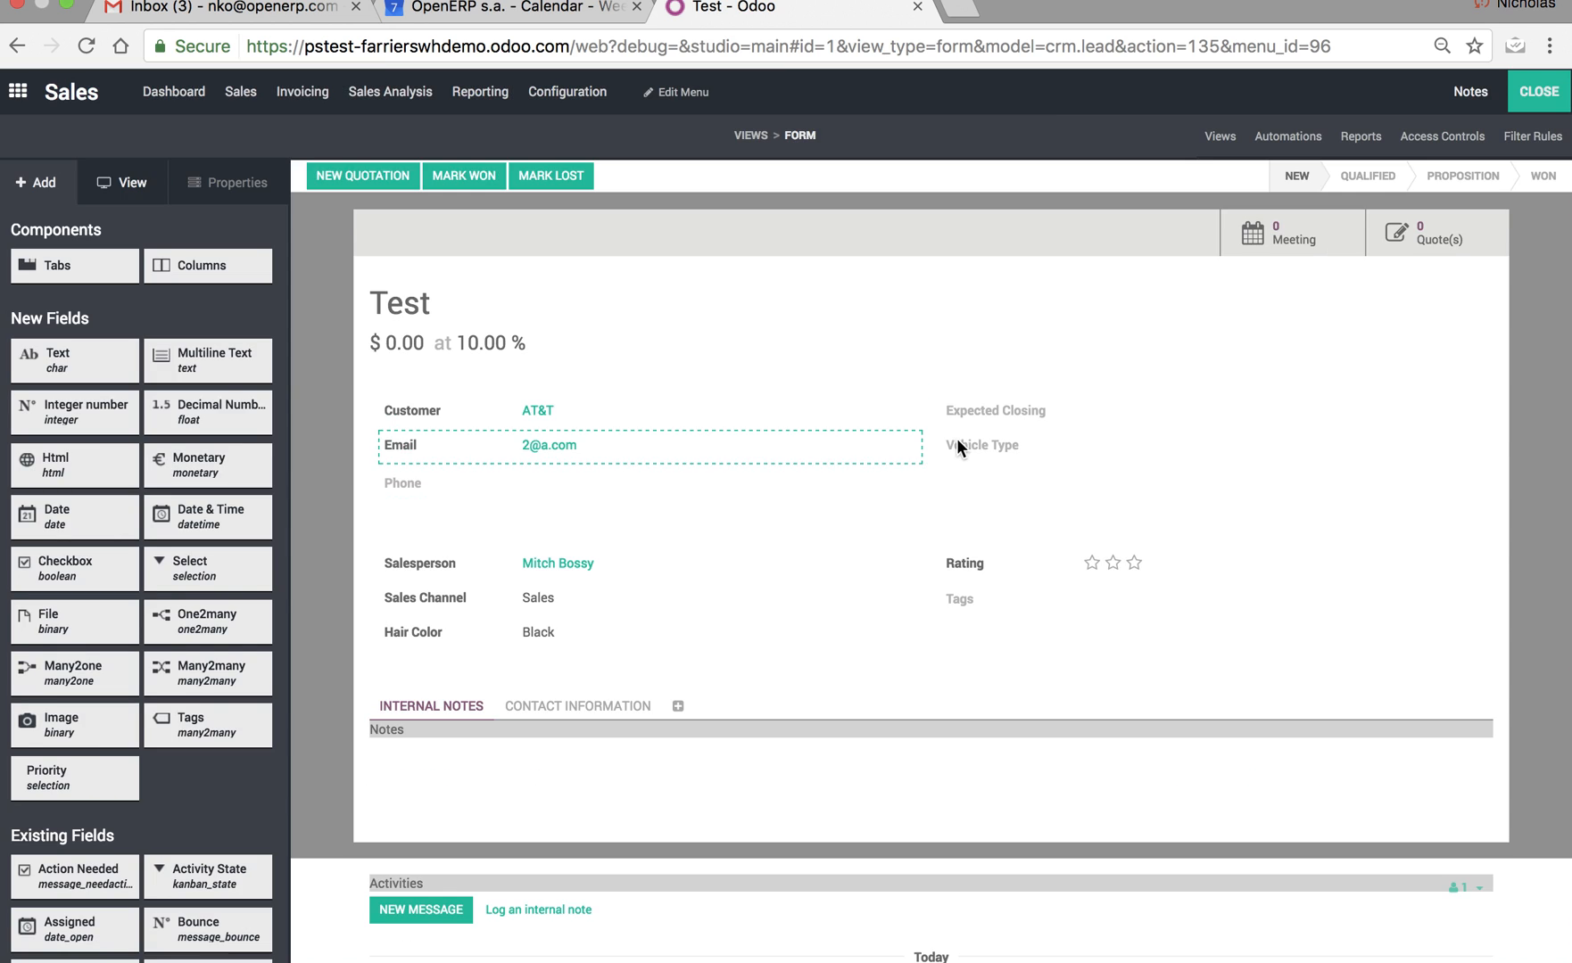
Set the related field of the opportunity's Vehicle Type field to partner_id.x_studio_field_YVGBK, save it and leave Studio.
click(965, 440)
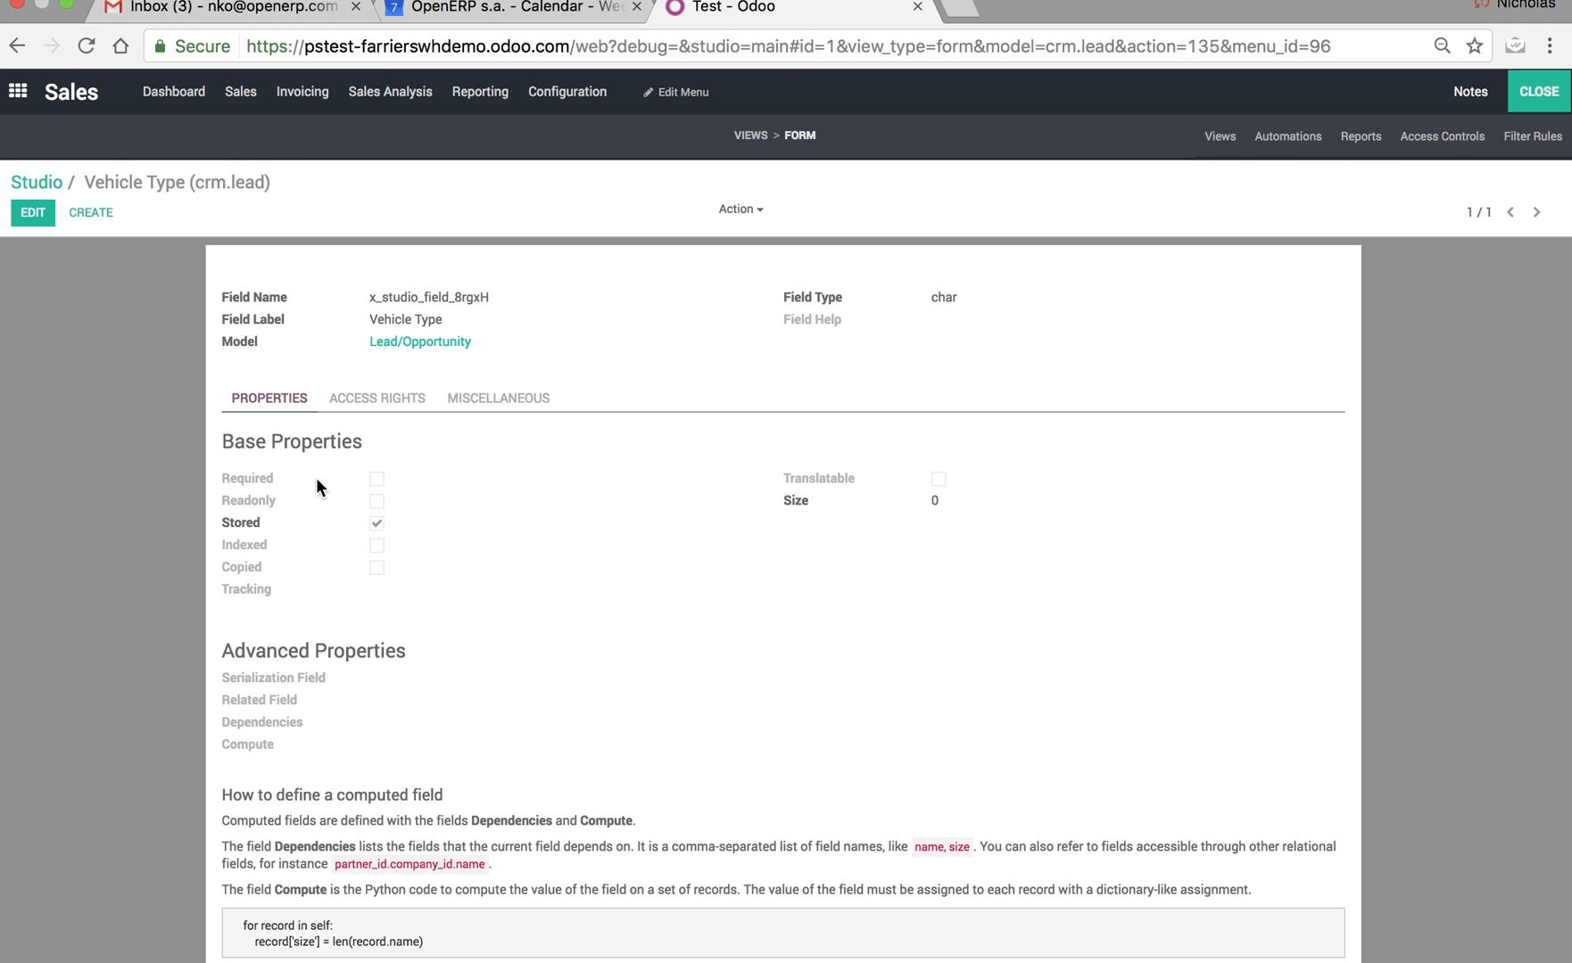
click(34, 216)
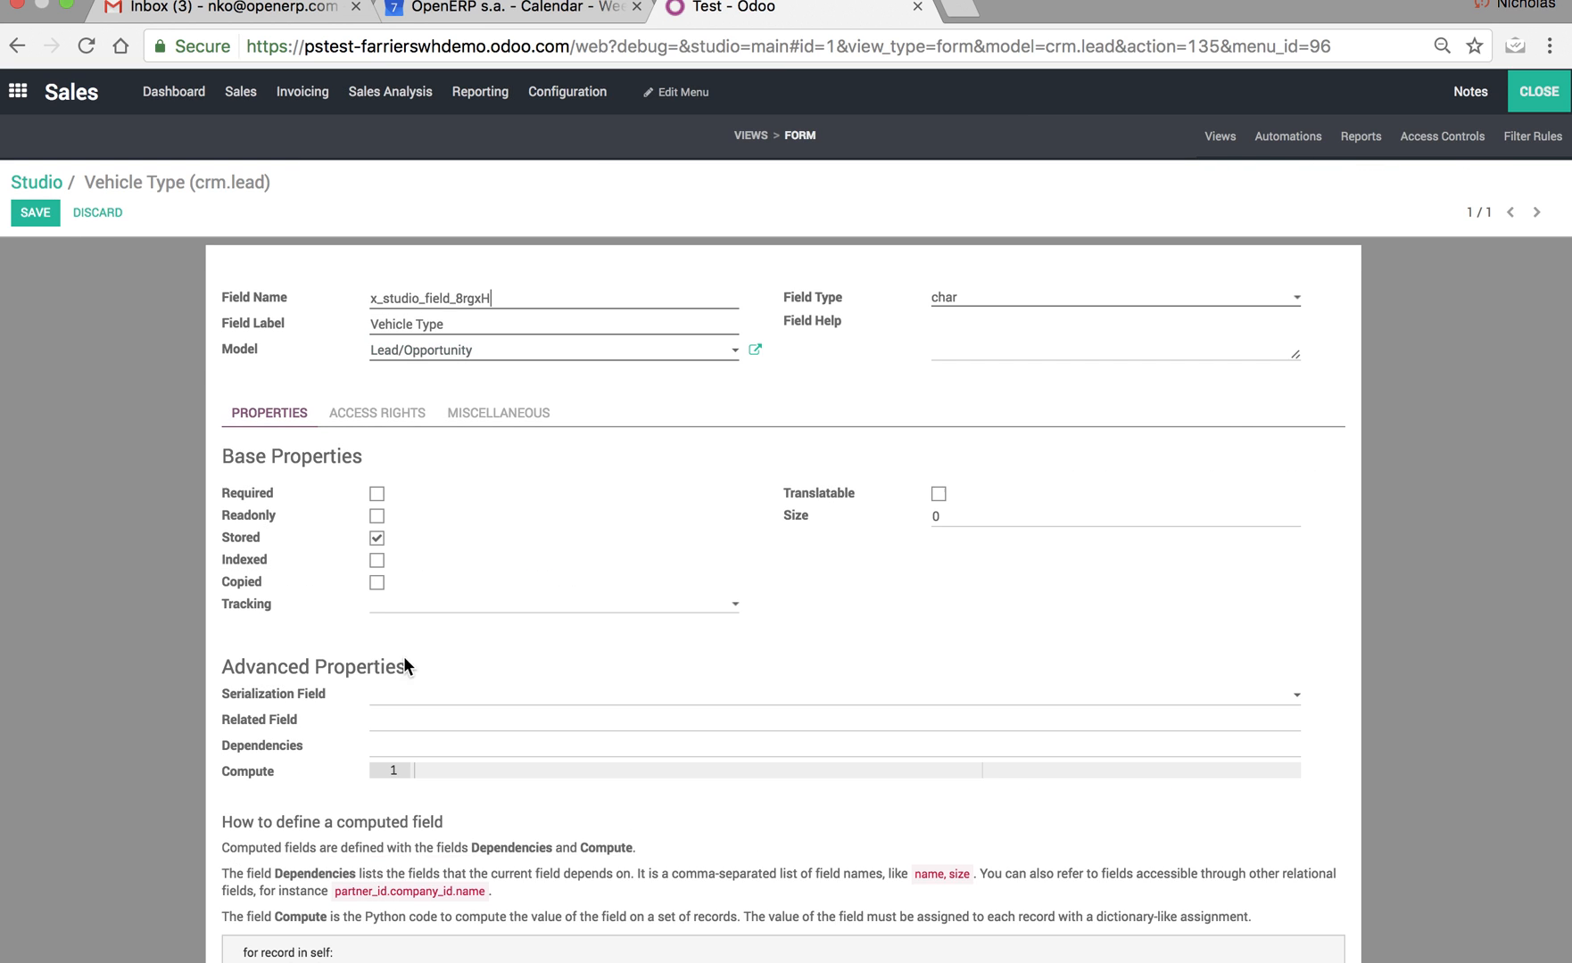
click(406, 719)
text(res.partner.)
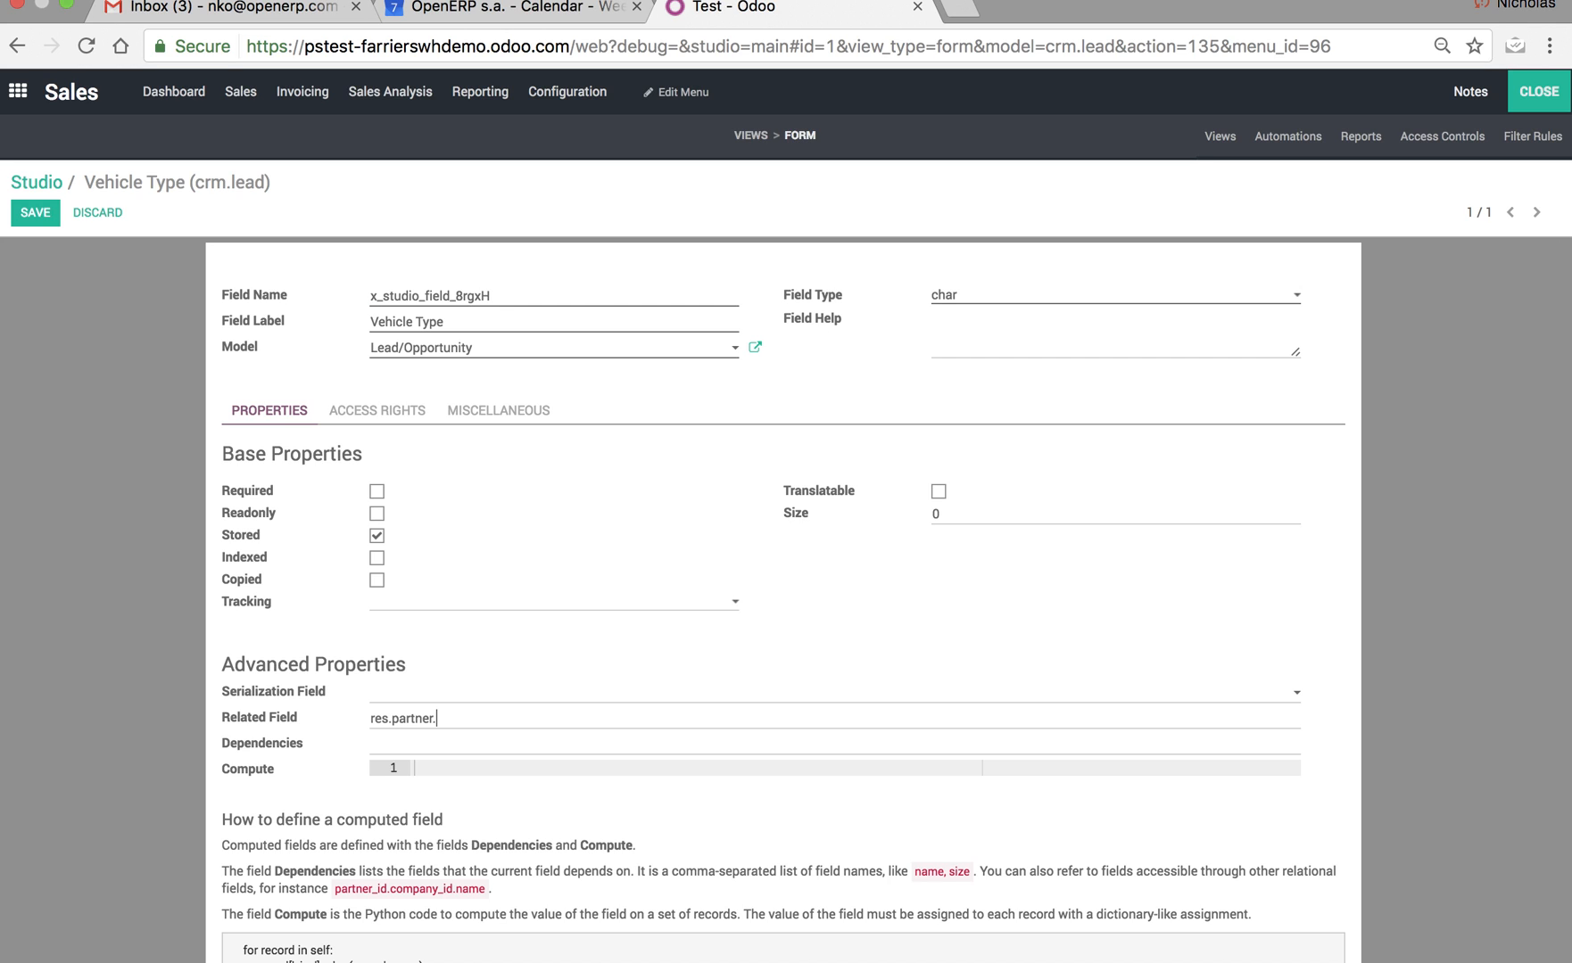
text(.x_studio_field_YVGBK)
click(431, 718)
shift+click(361, 718)
key(BackSpace)
text(partner_id)
click(35, 217)
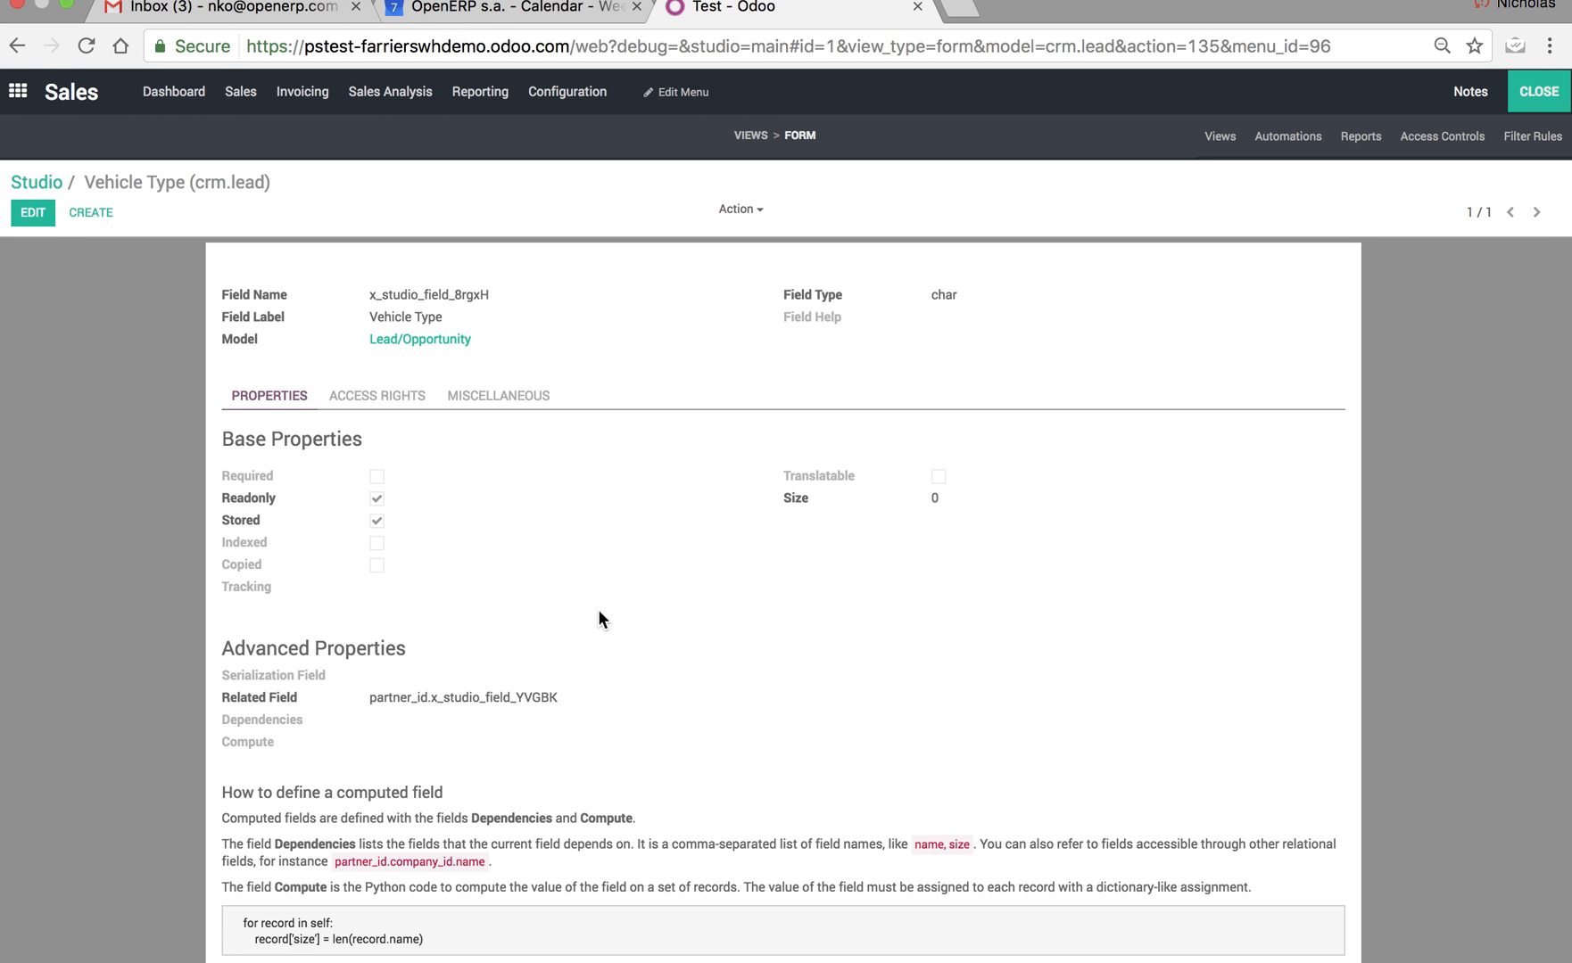
click(1542, 93)
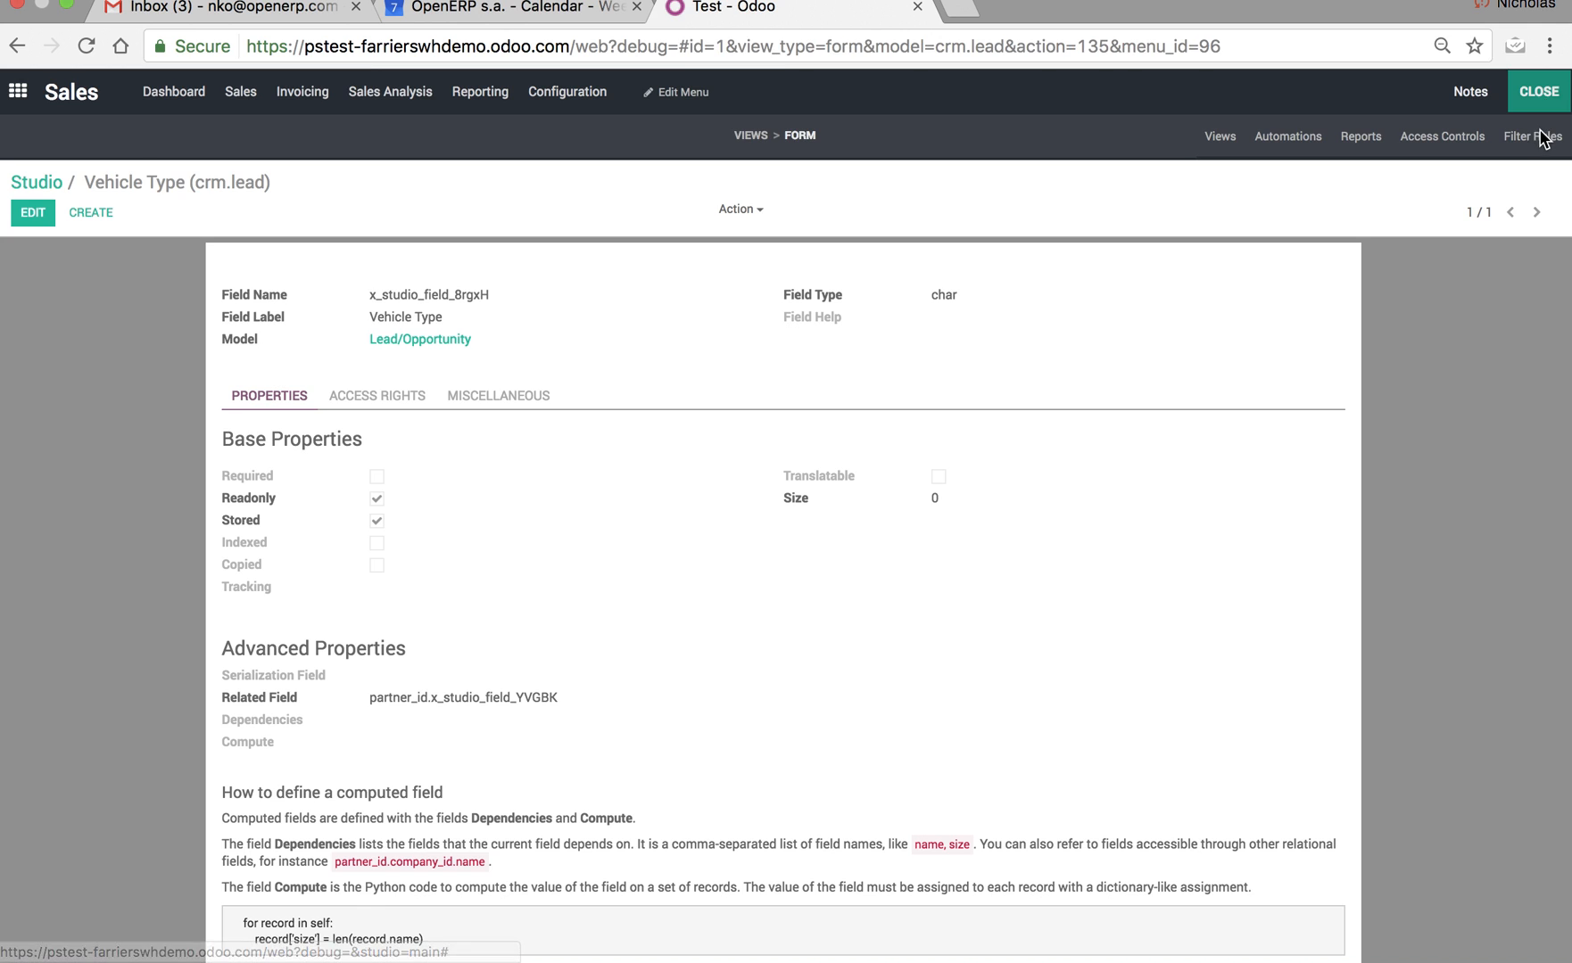
Create and save a new customer with a full name, hair color Green and vehicle type Honda.
click(240, 92)
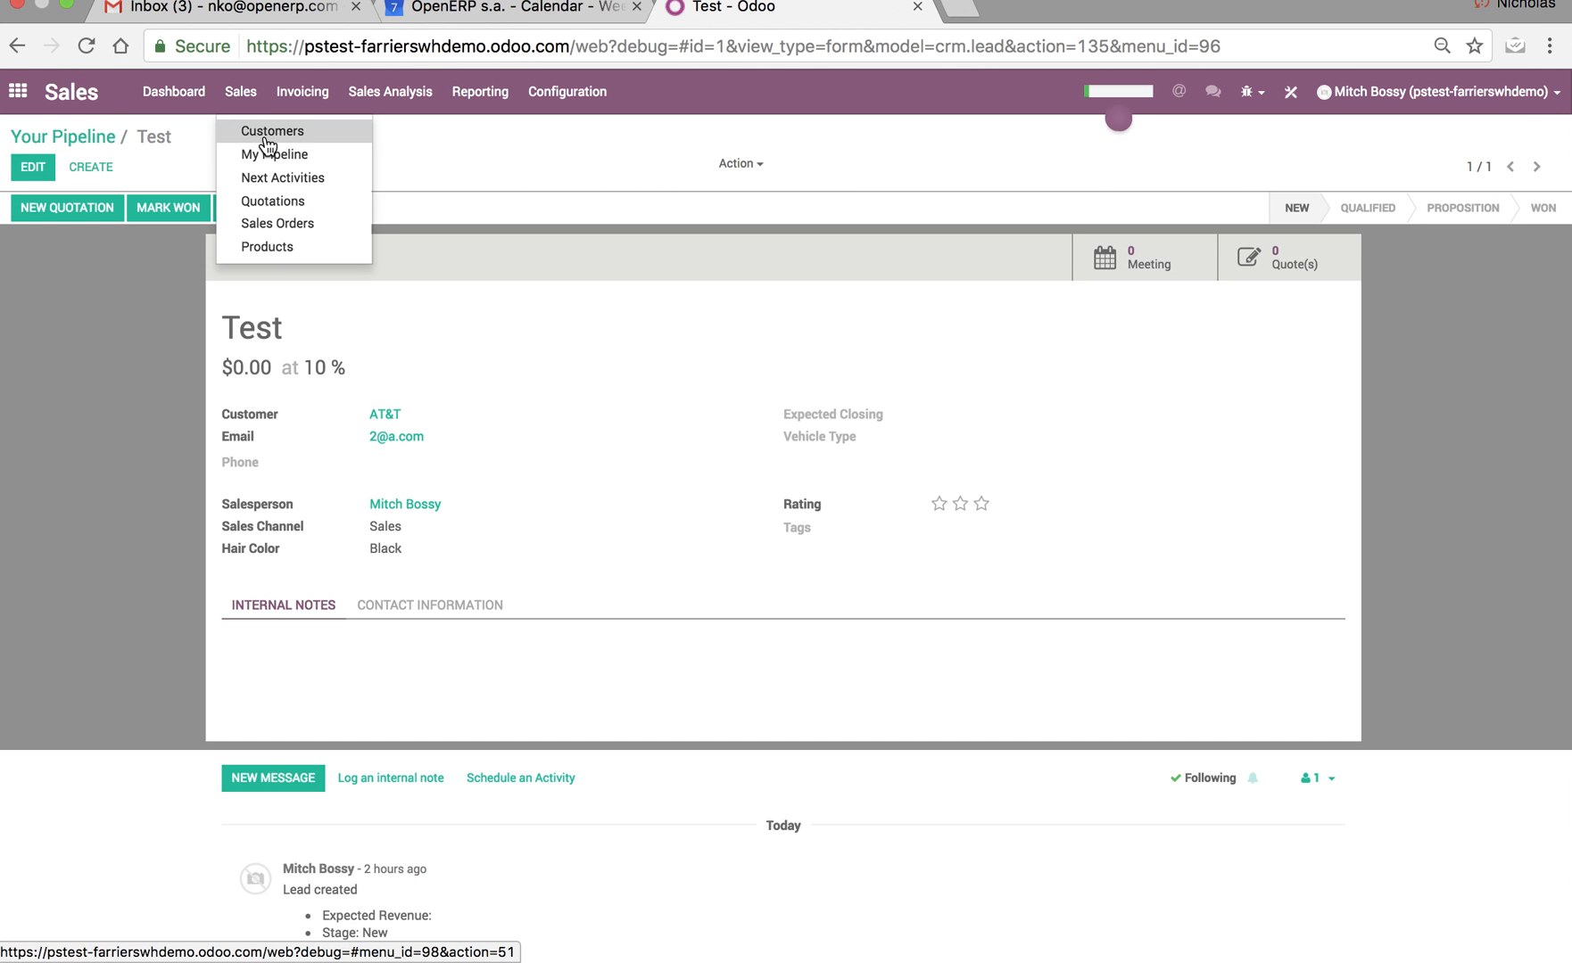
click(277, 134)
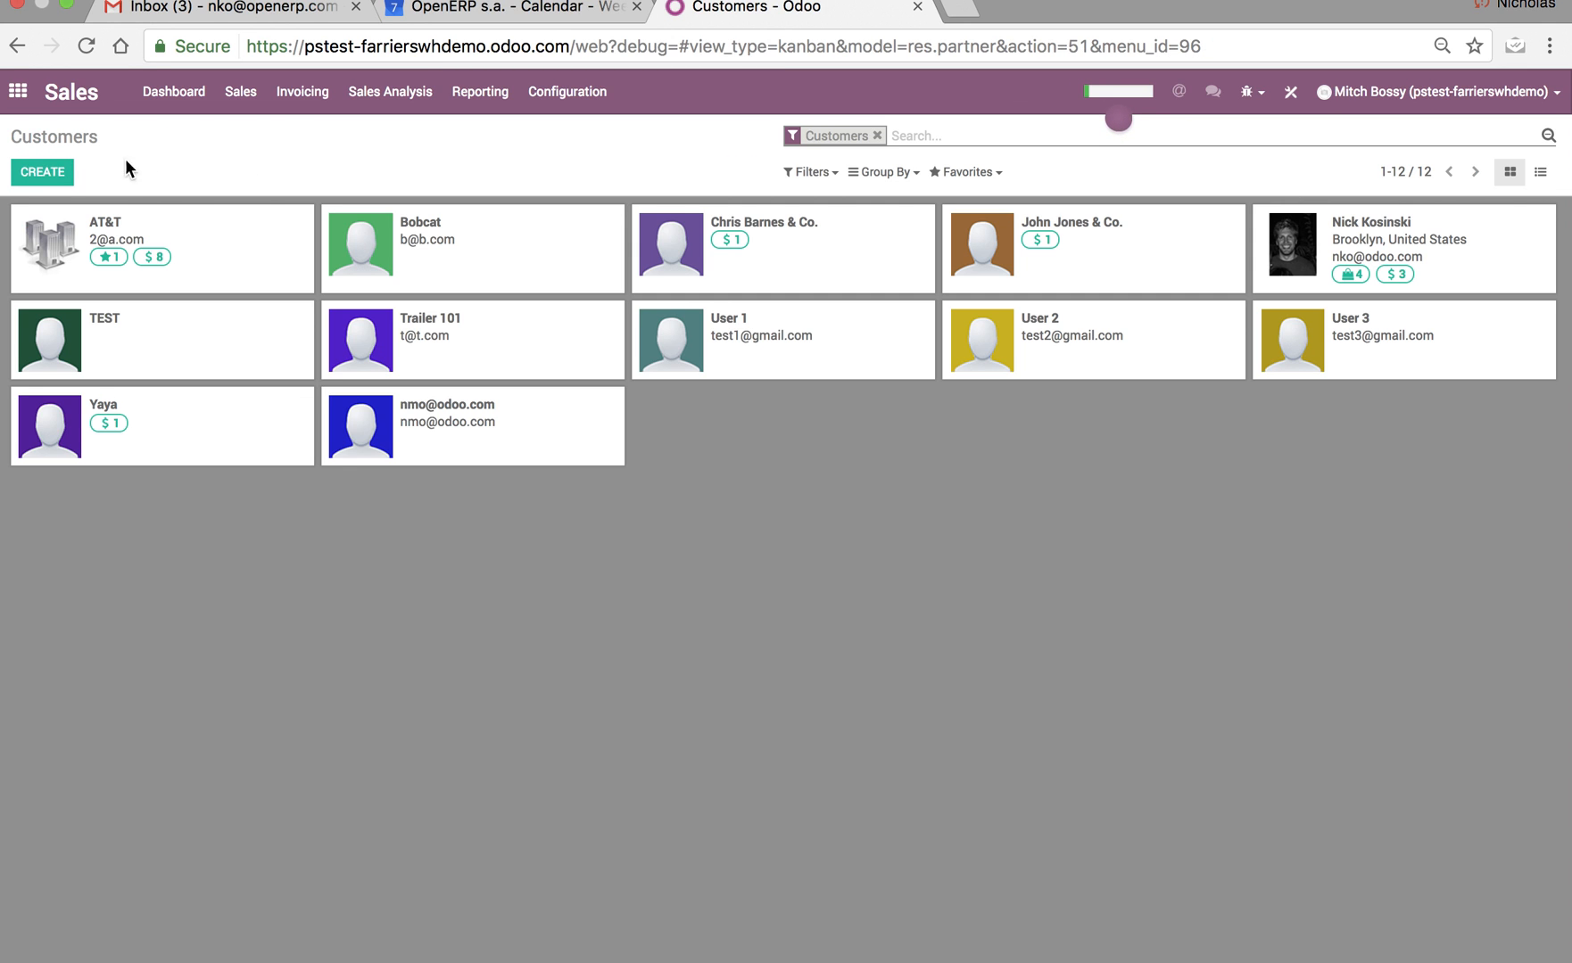
click(51, 177)
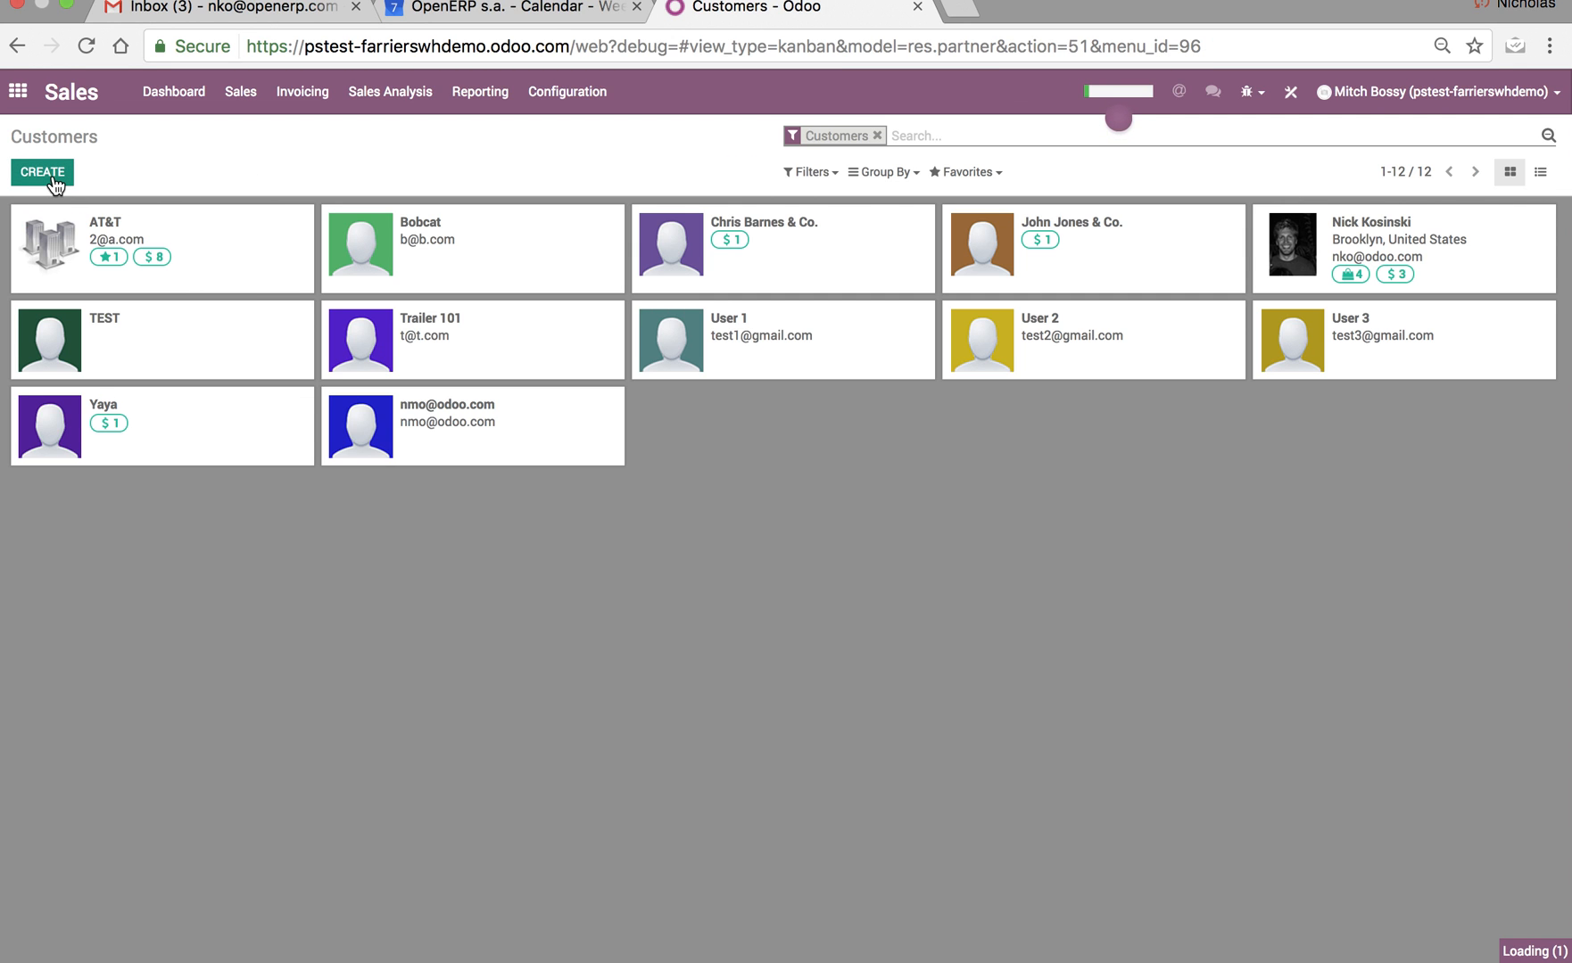
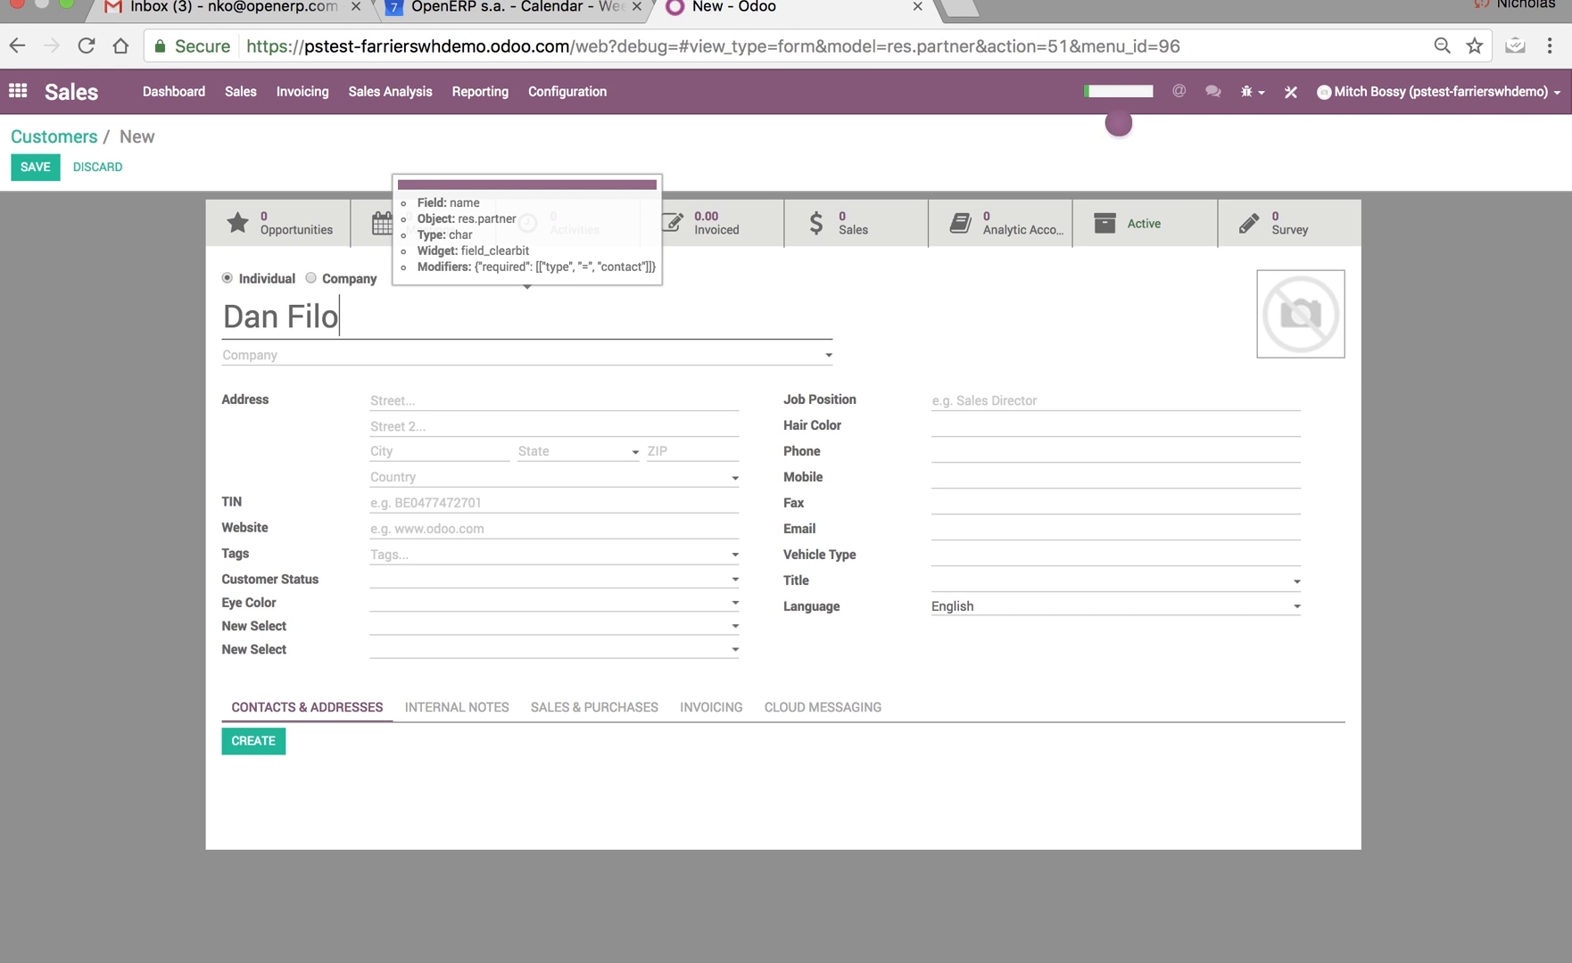
click(957, 430)
text(Green)
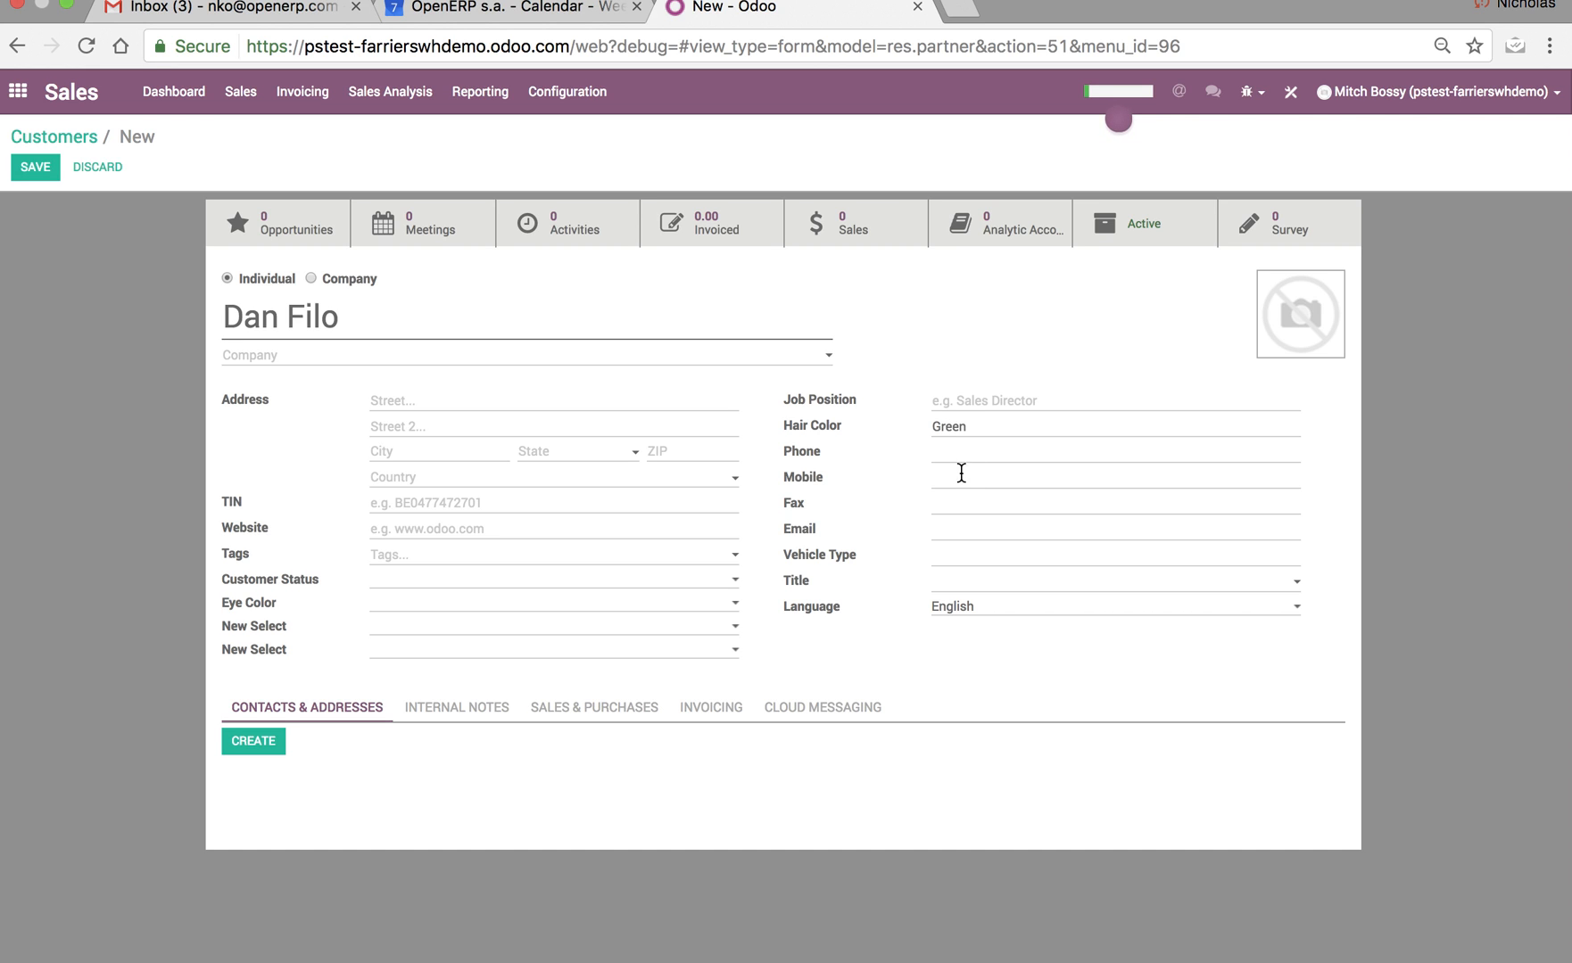
text(Honda)
click(36, 169)
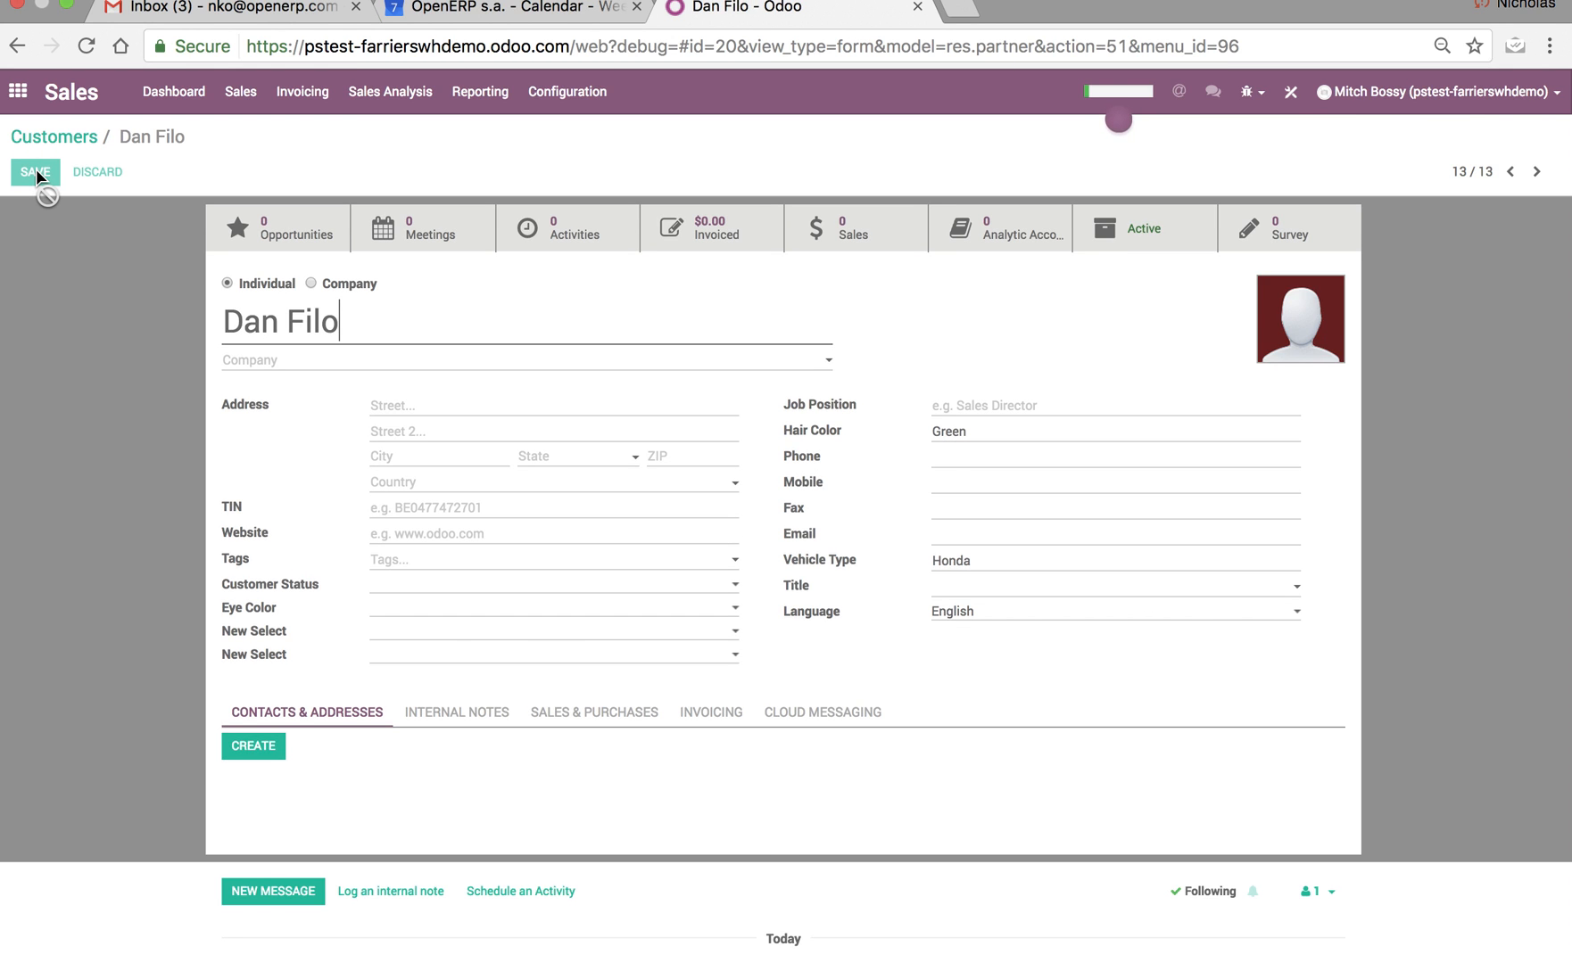
Create an opportunity titled Test in the sales pipeline for the newly added customer.
click(234, 105)
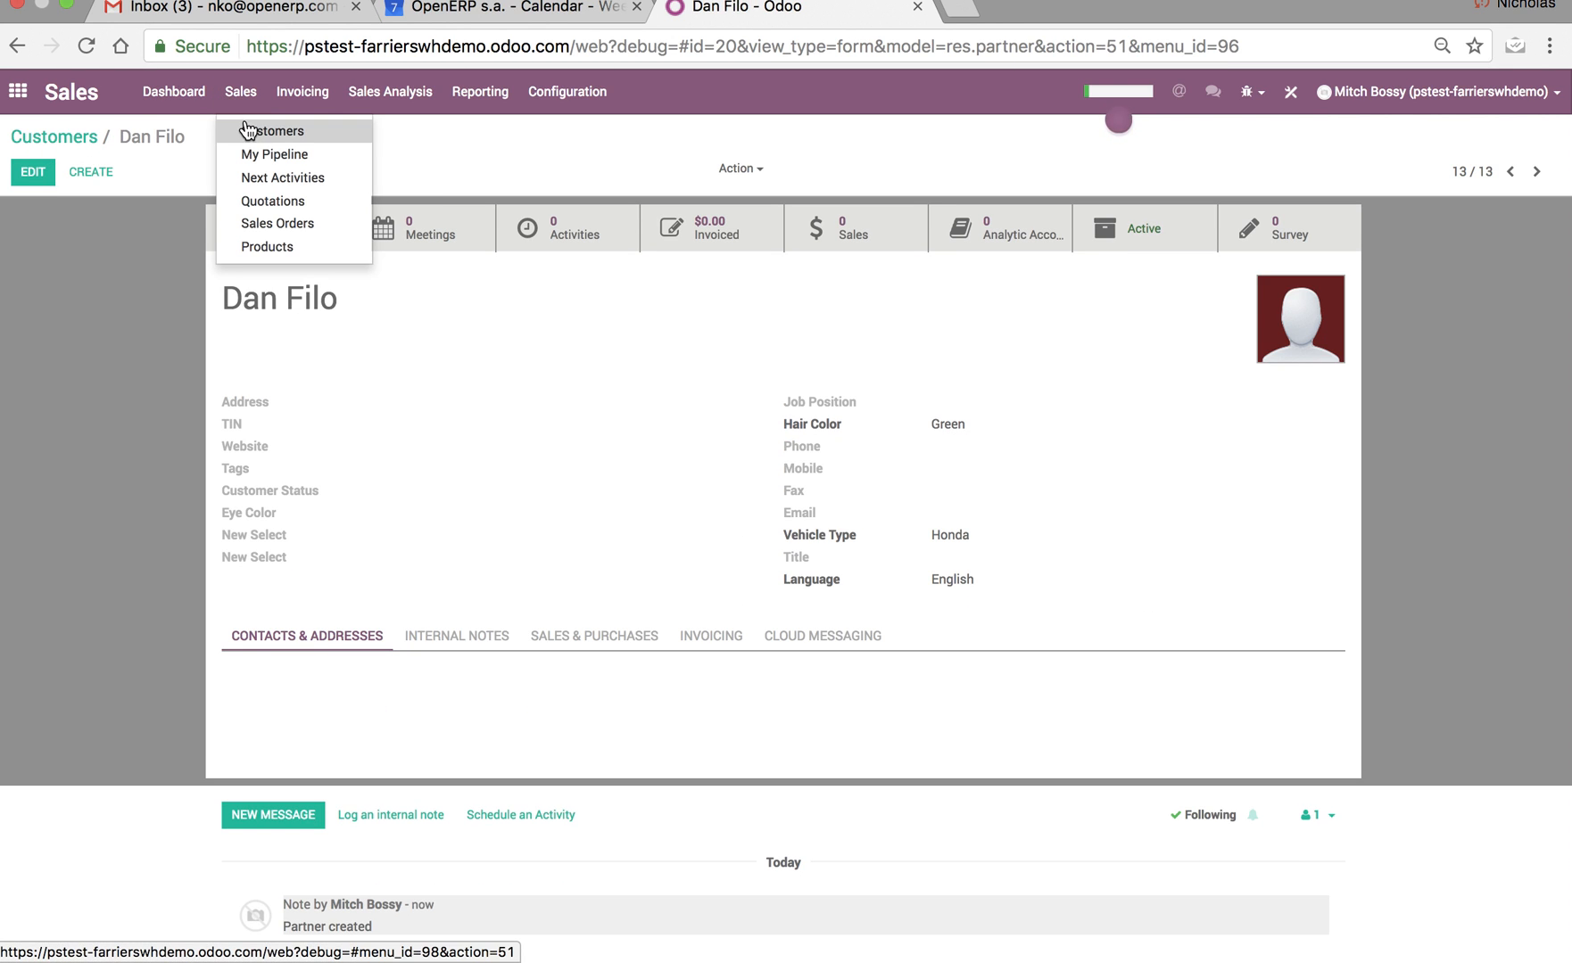
click(287, 156)
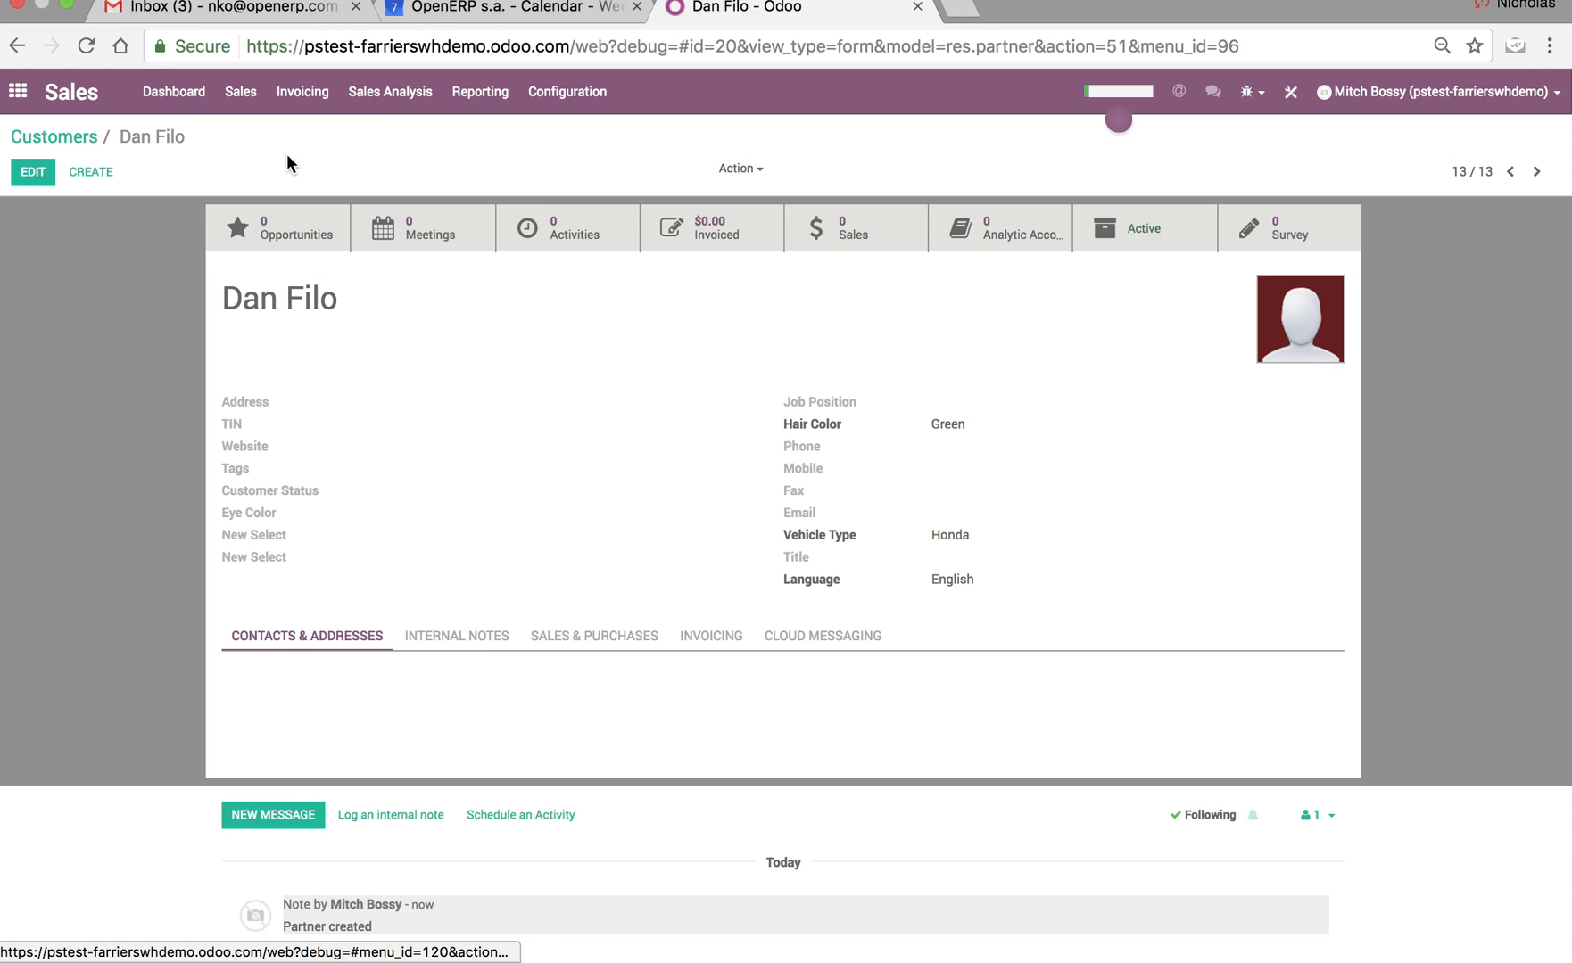
click(28, 172)
text(DA)
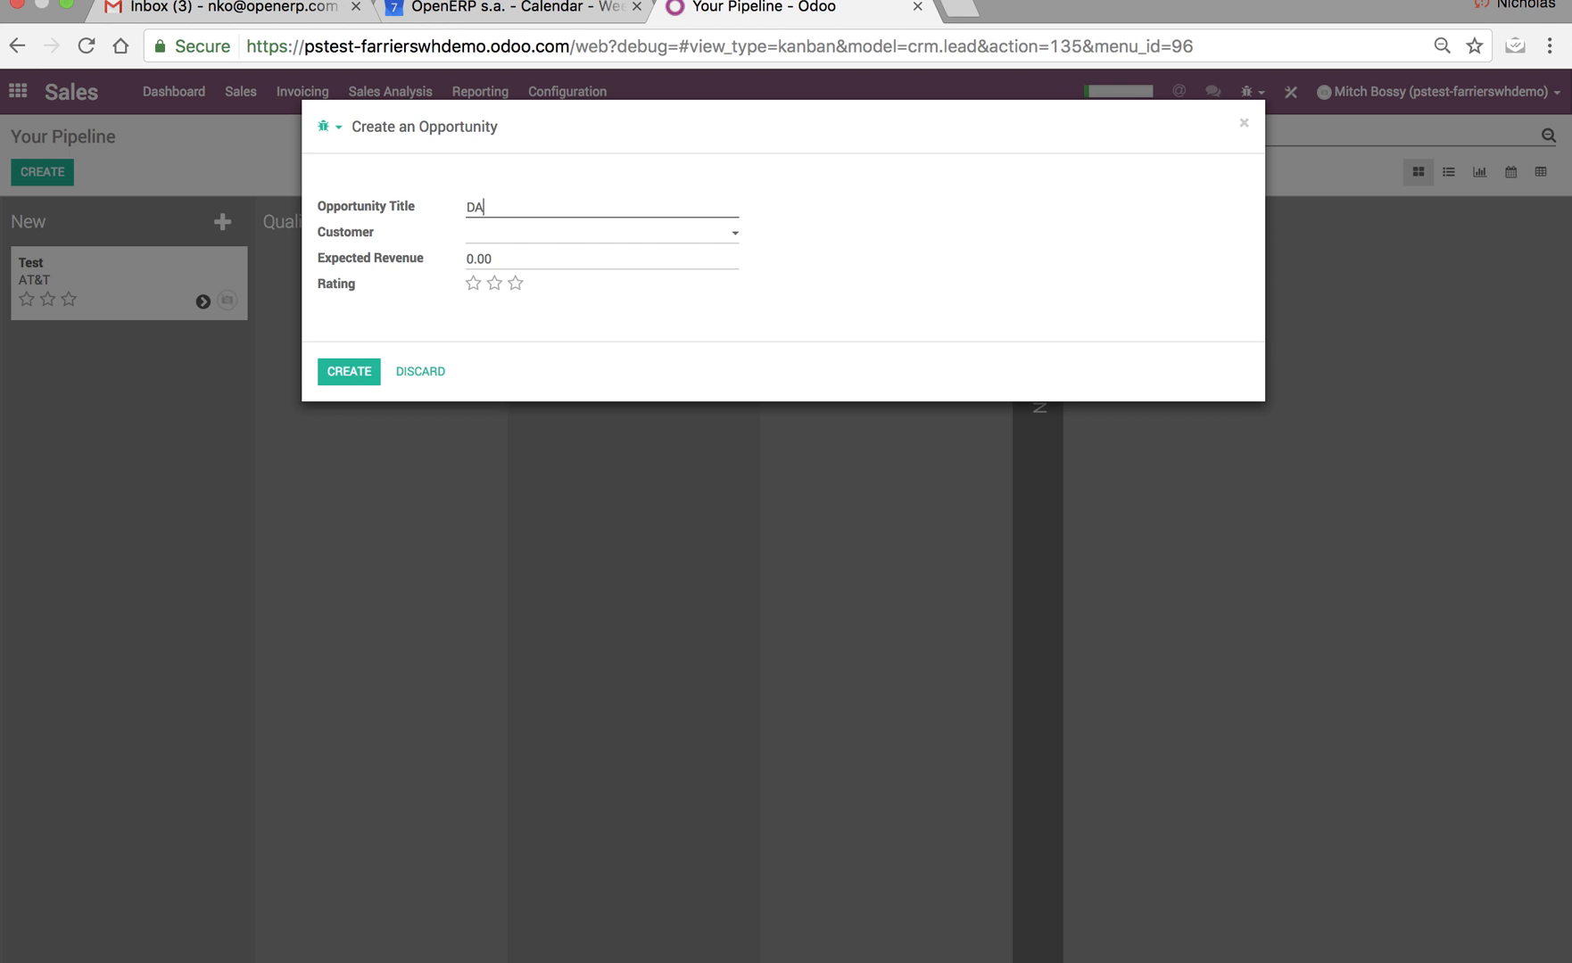
key(BackSpace)
key(BackSpace)
text(Test)
click(514, 238)
text(Dan)
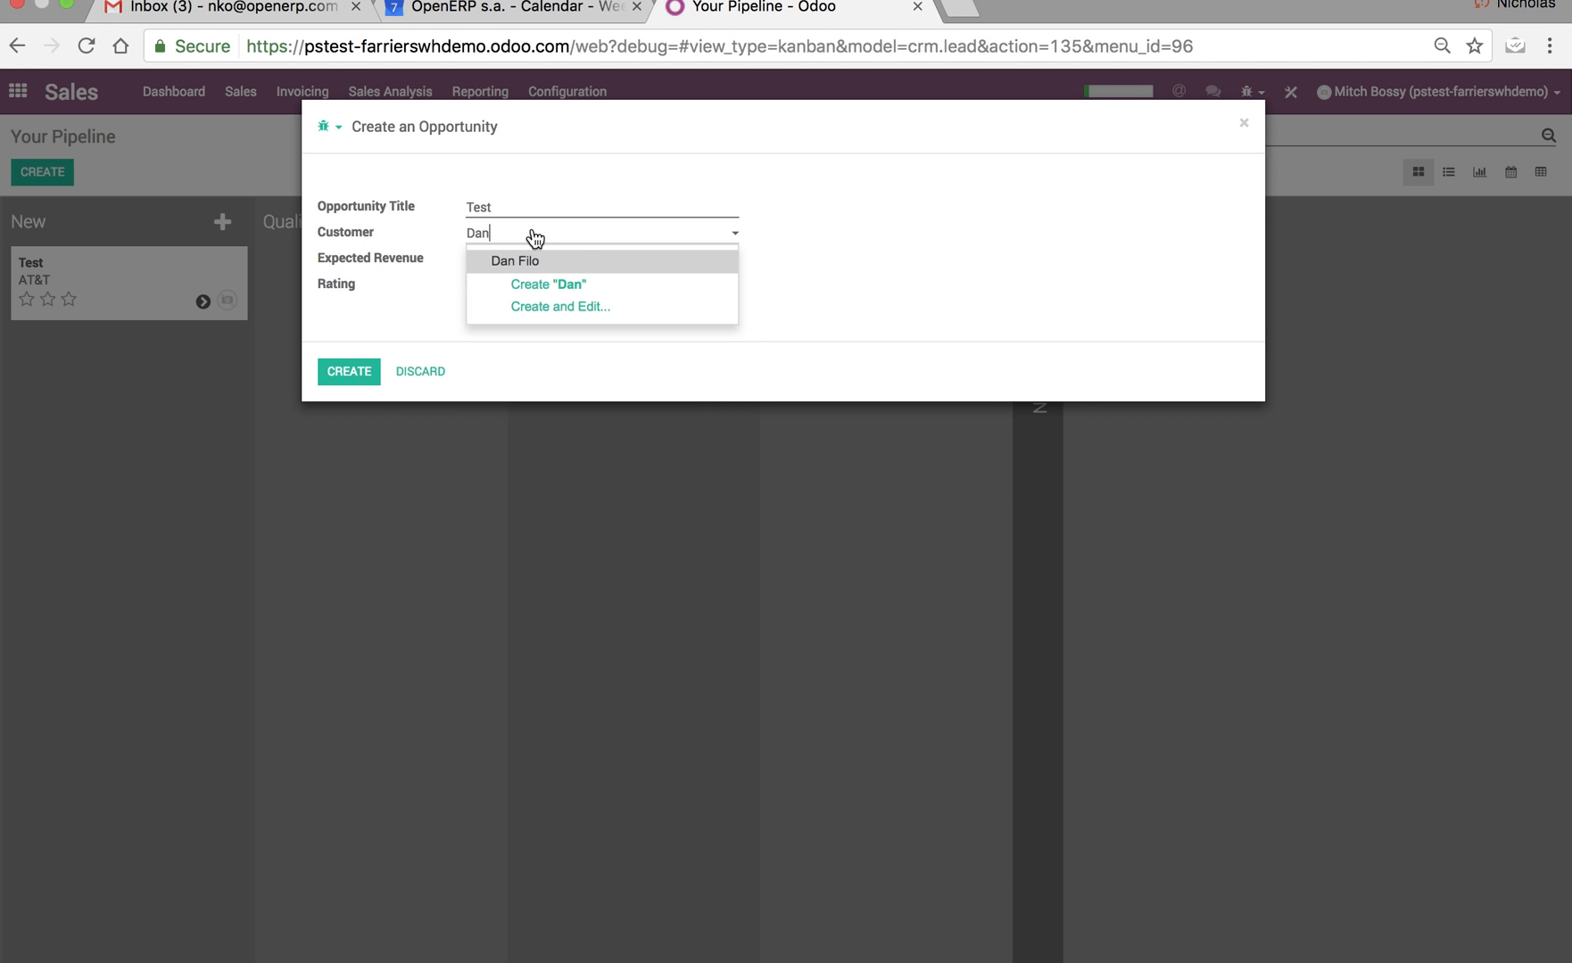
click(554, 259)
click(360, 373)
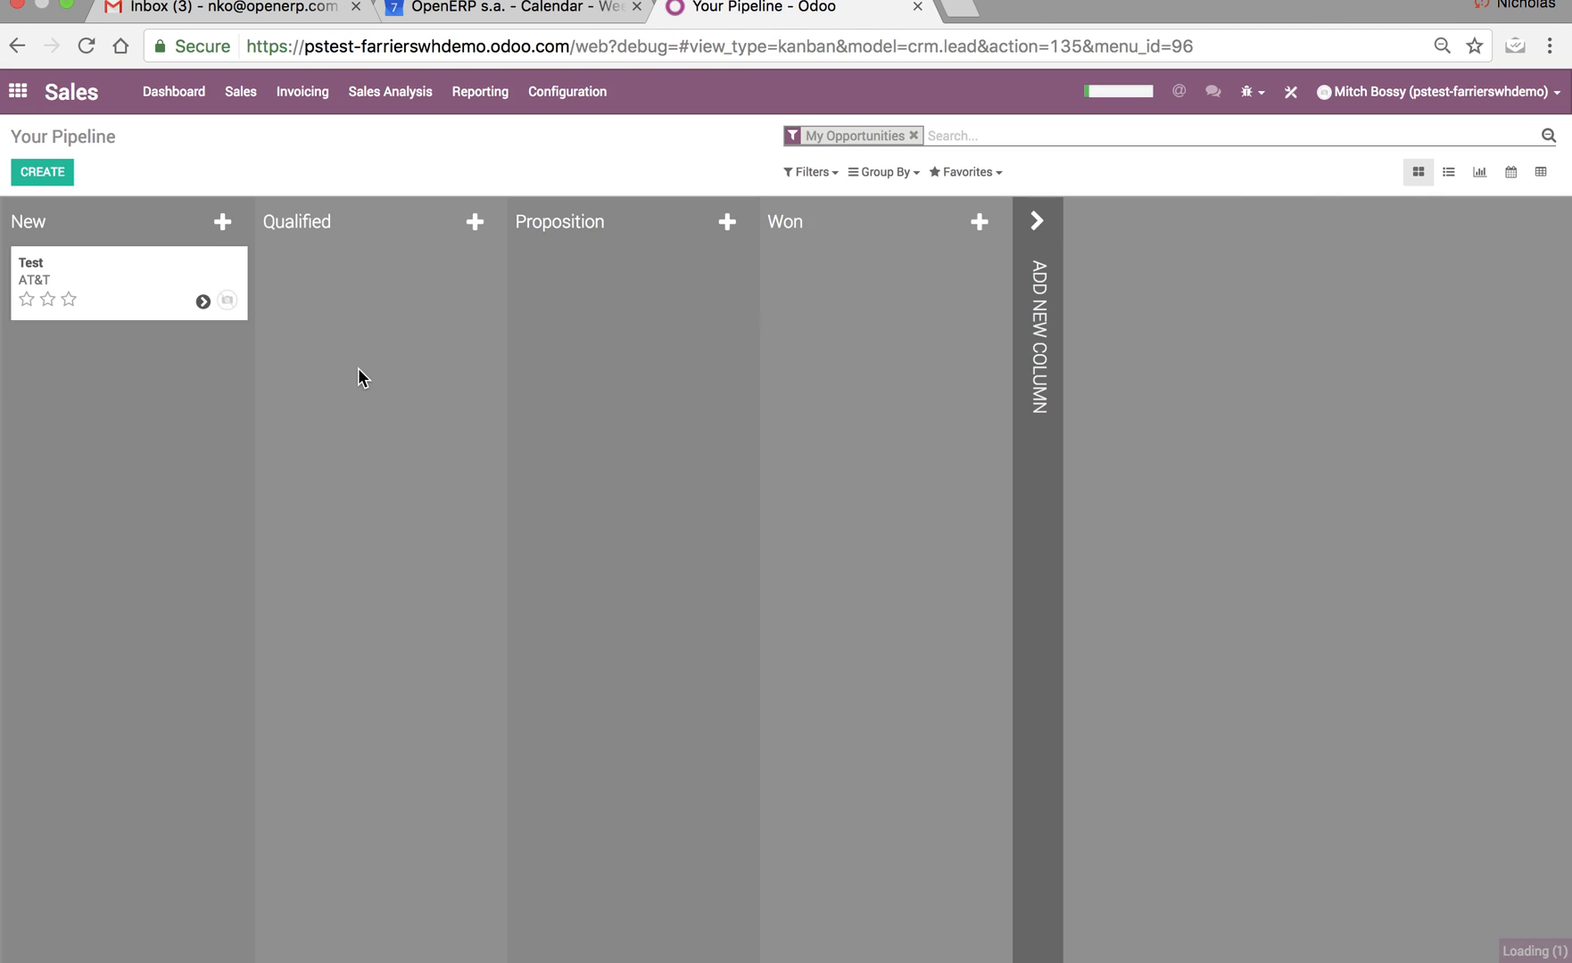
From the new Test opportunity, open its customer record, change the vehicle type to Tesla, save, and return to the opportunity.
click(150, 283)
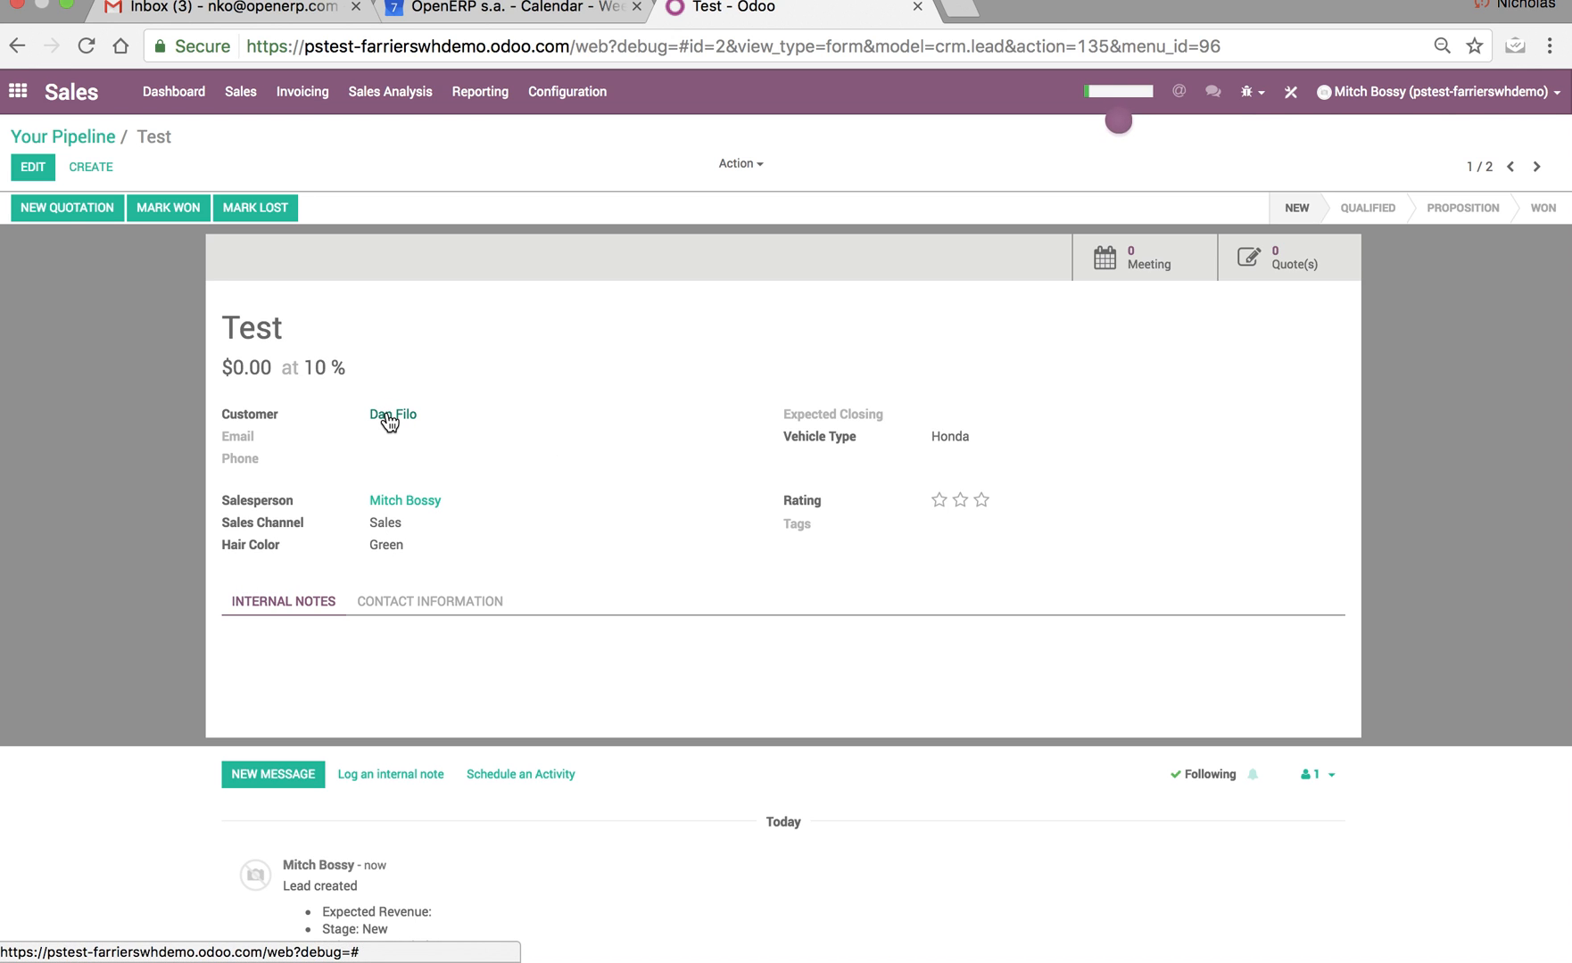
click(33, 169)
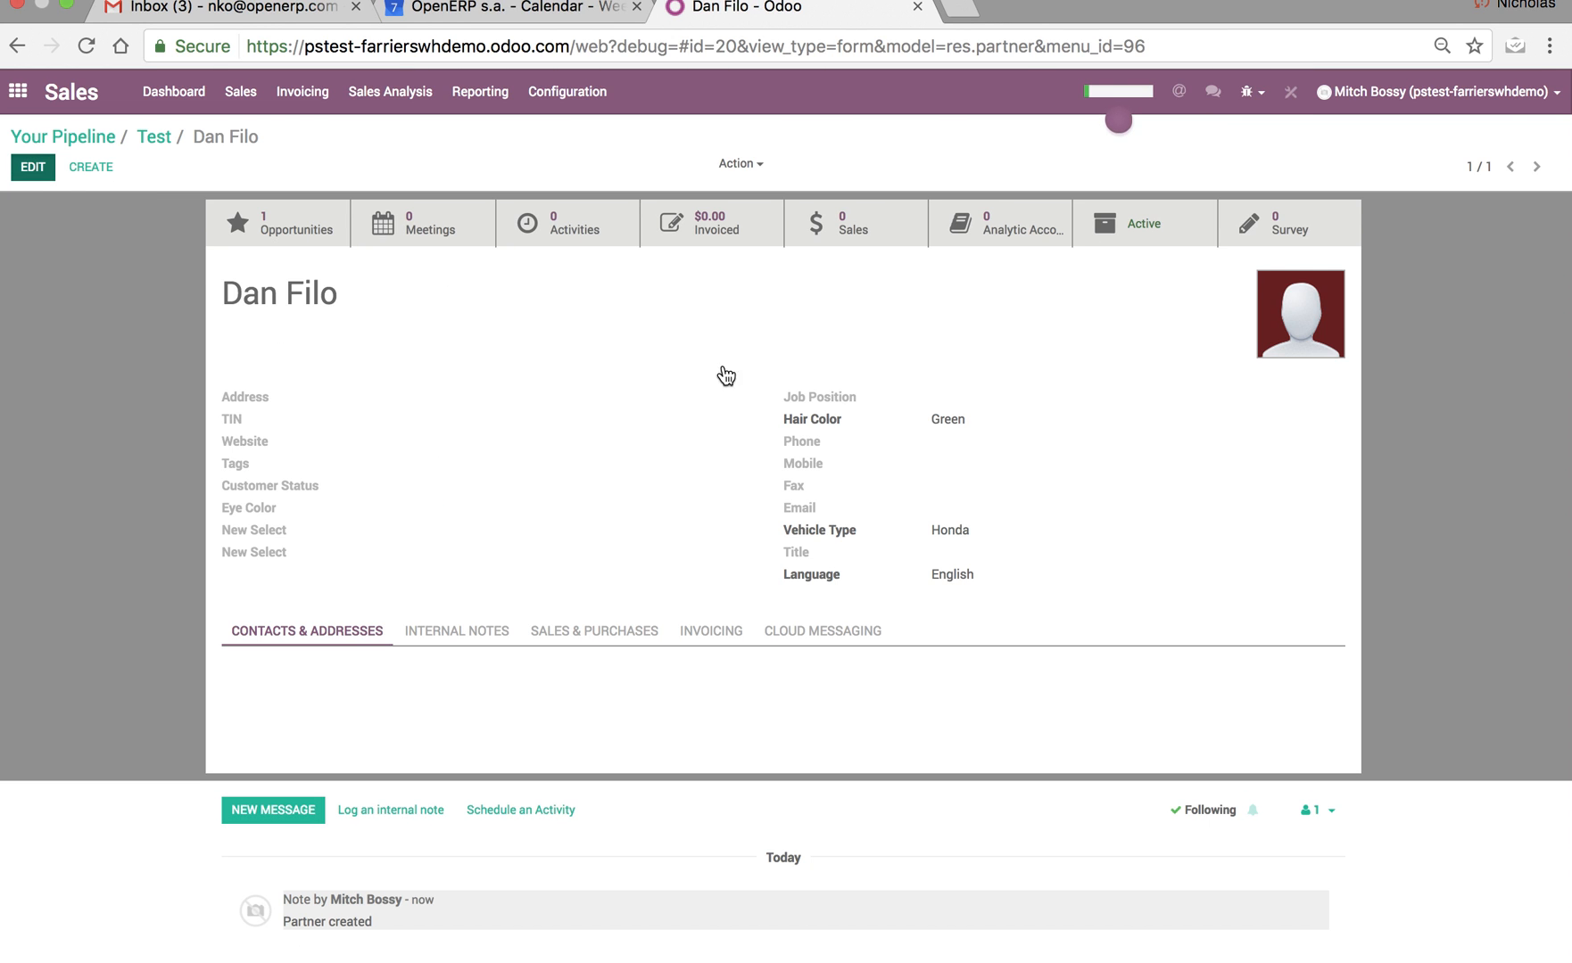
drag(1008, 558, 725, 534)
text(Tesla)
click(34, 168)
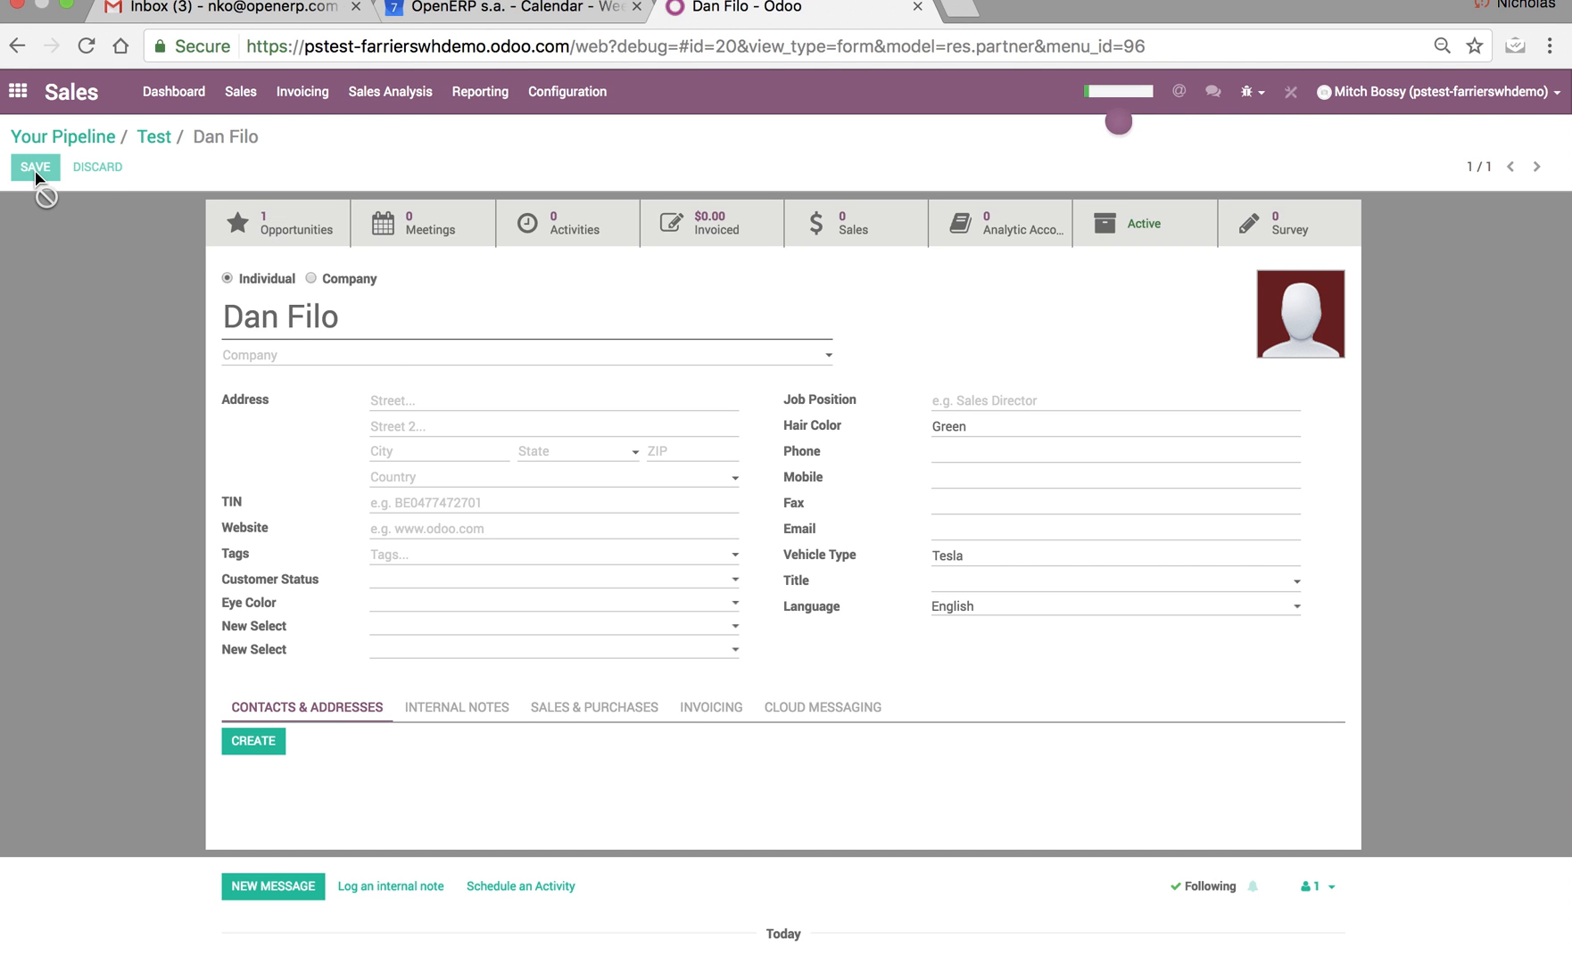
click(156, 141)
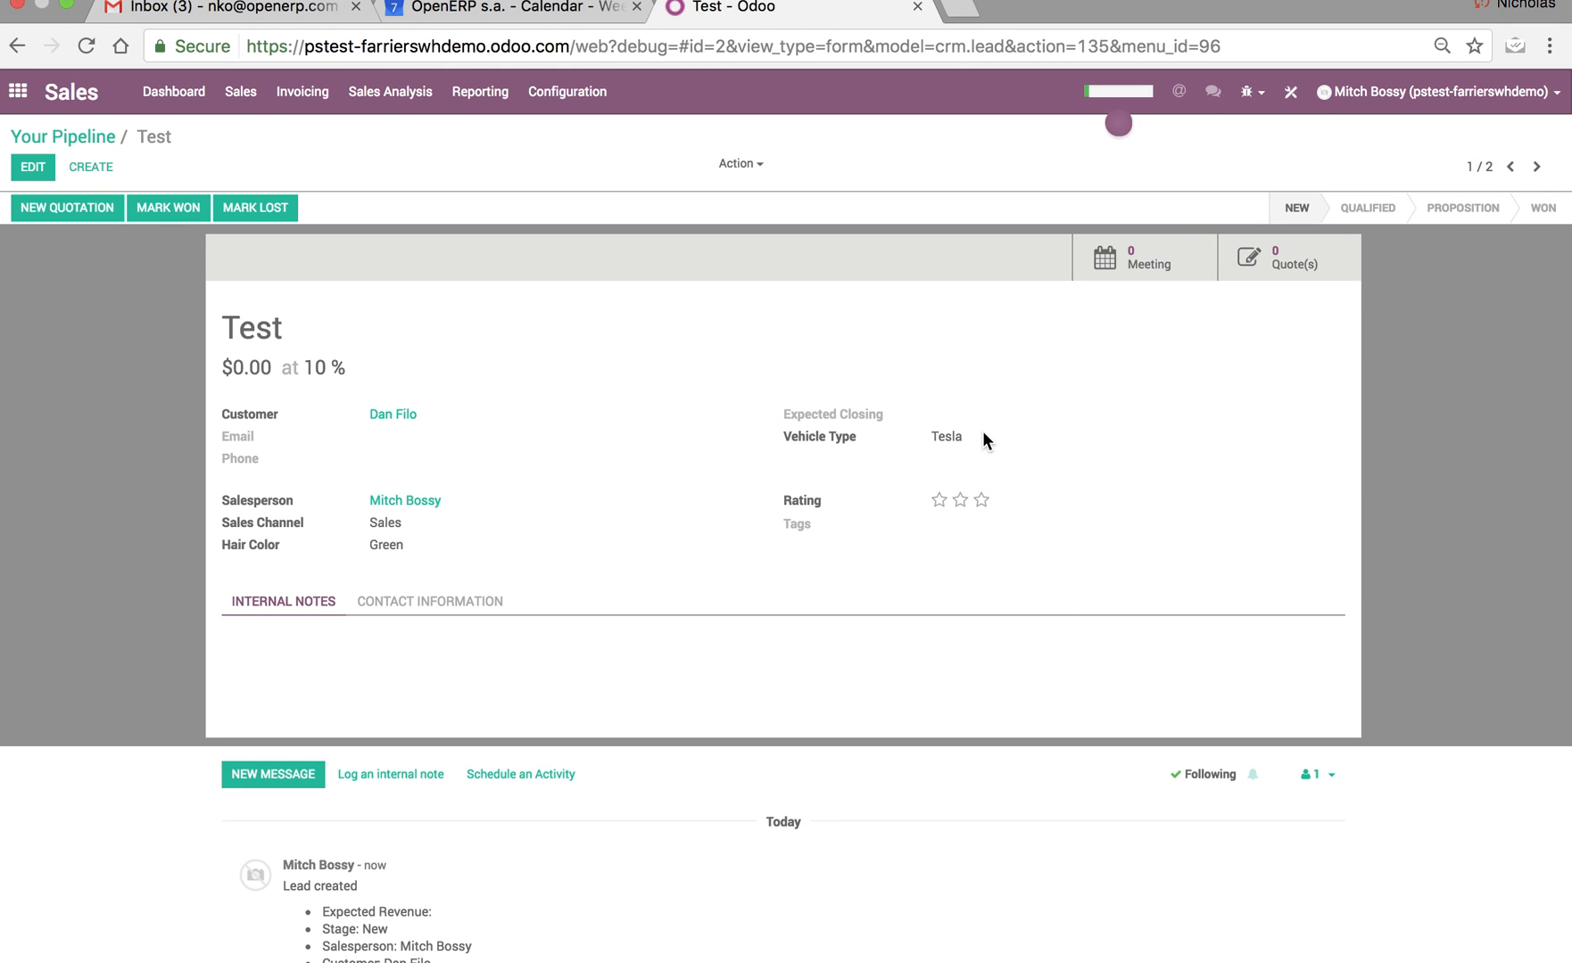
click(68, 6)
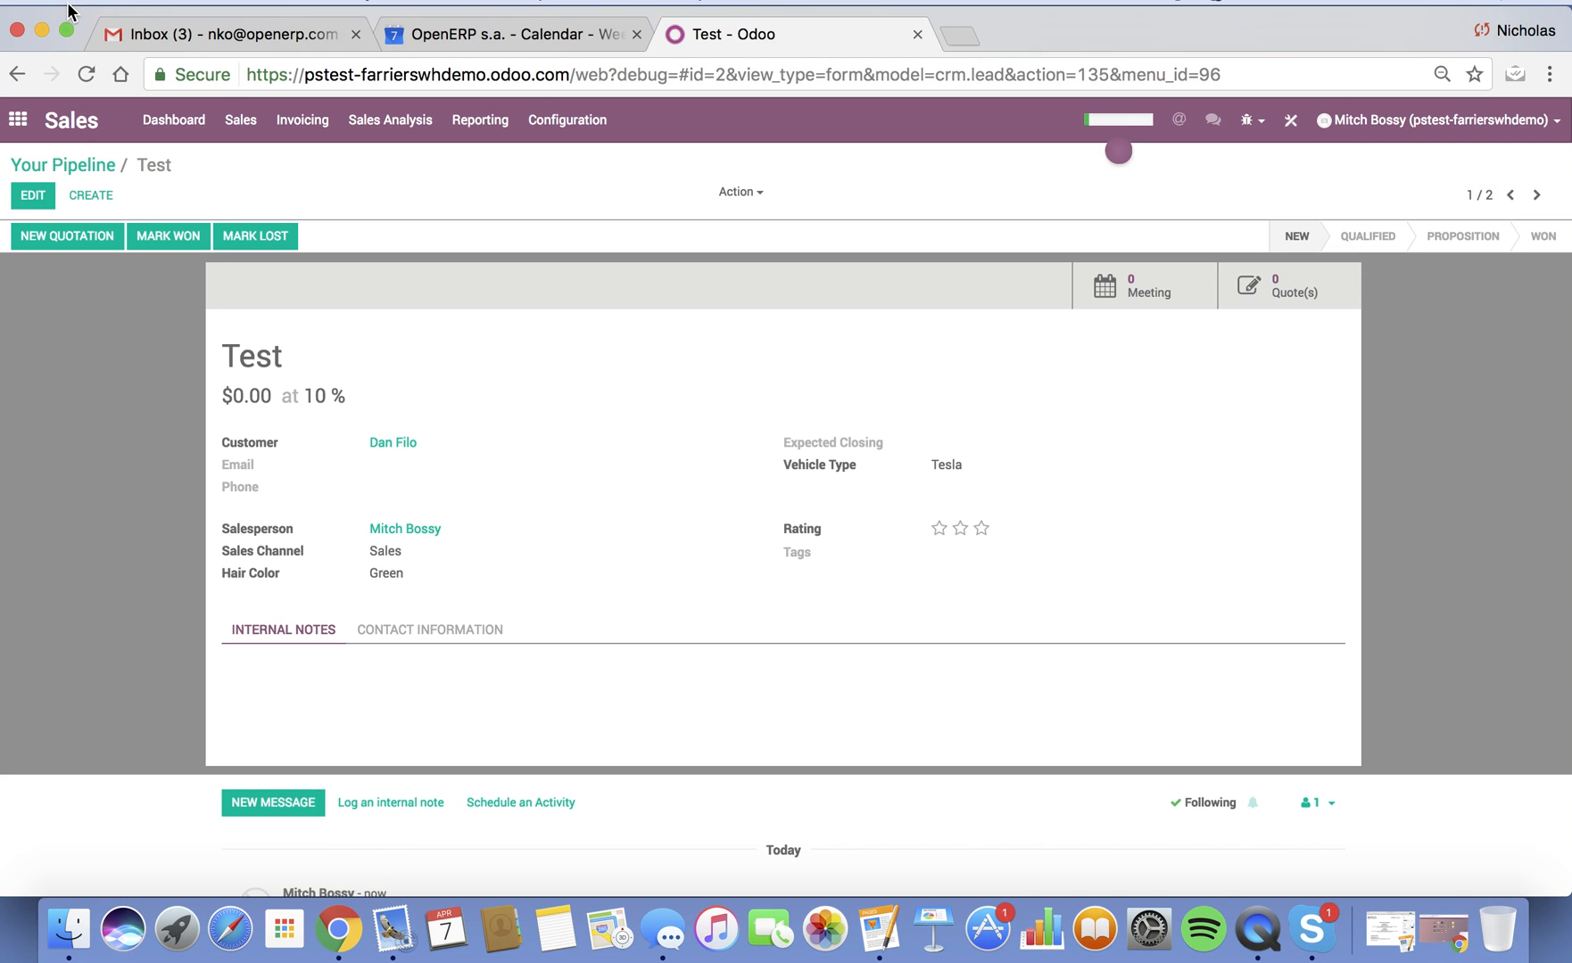